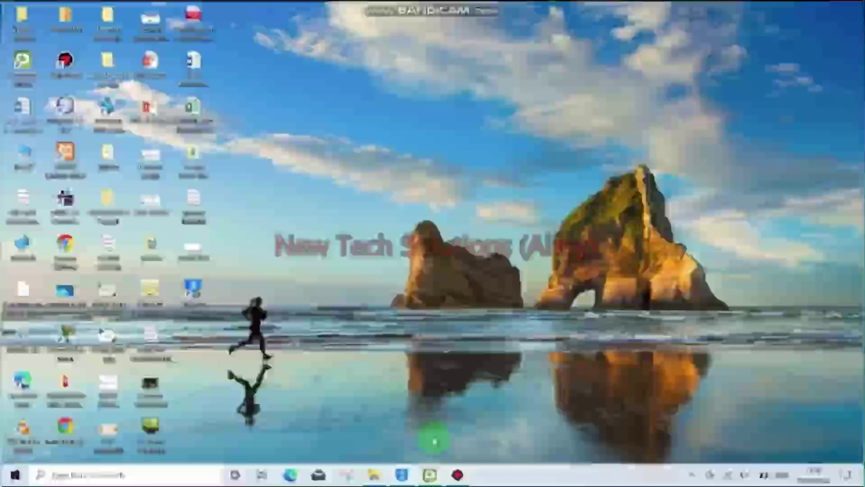
Switch to Plotagon Studio and look through the script of the existing plot before returning to the plot overview.
left_click(430, 475)
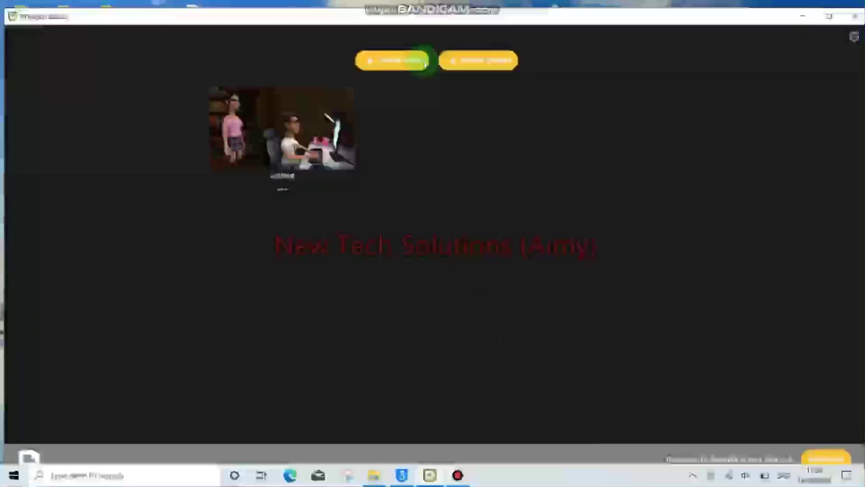
left_click(317, 134)
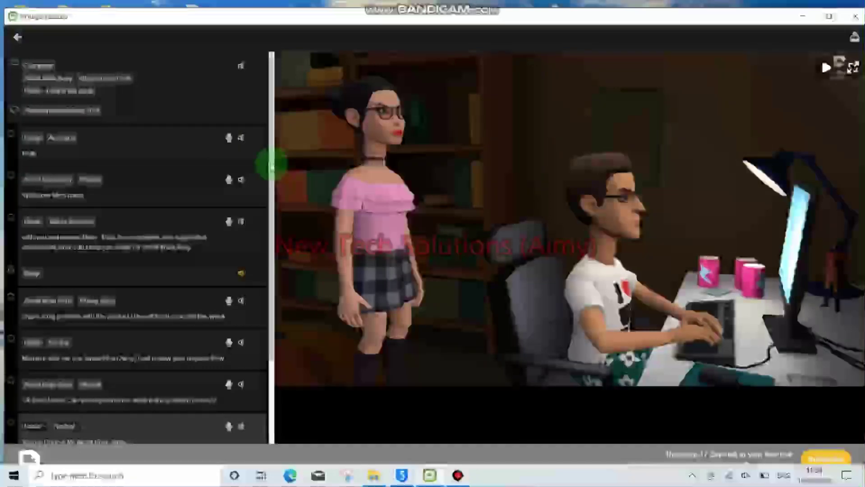
left_click_drag(270, 164, 266, 268)
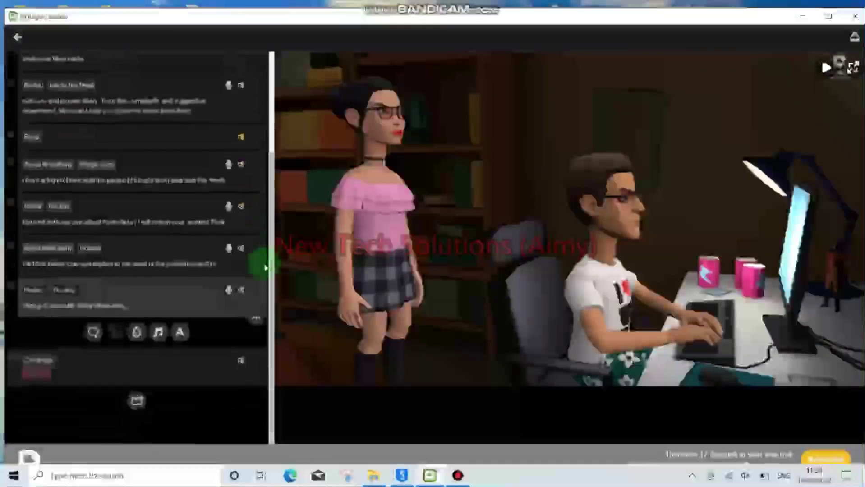
left_click(21, 42)
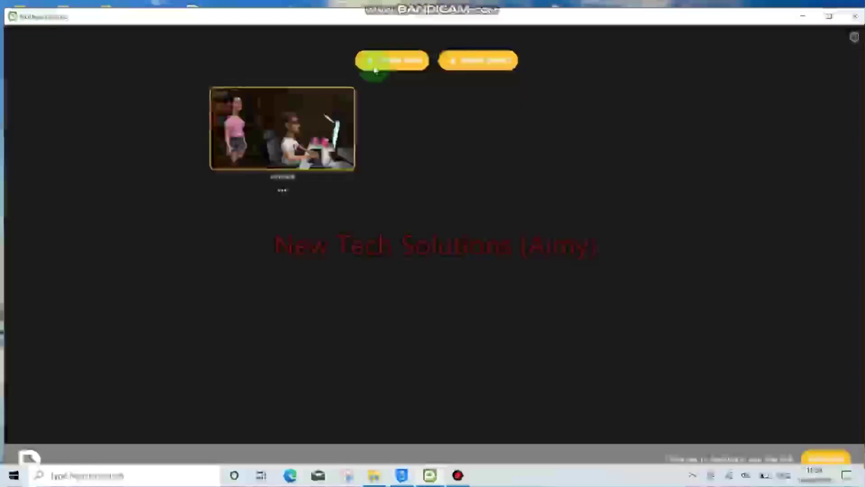
Create a new plot and add a scene set in the living room from the Home scenes.
left_click(378, 62)
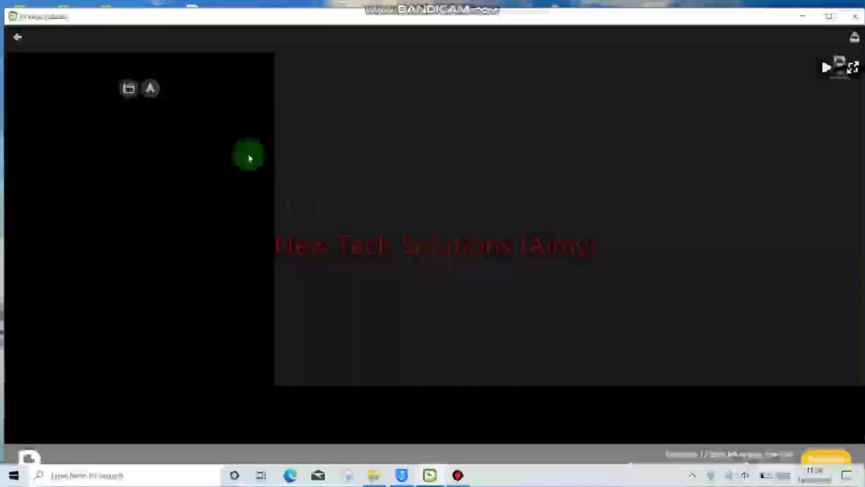
left_click(129, 91)
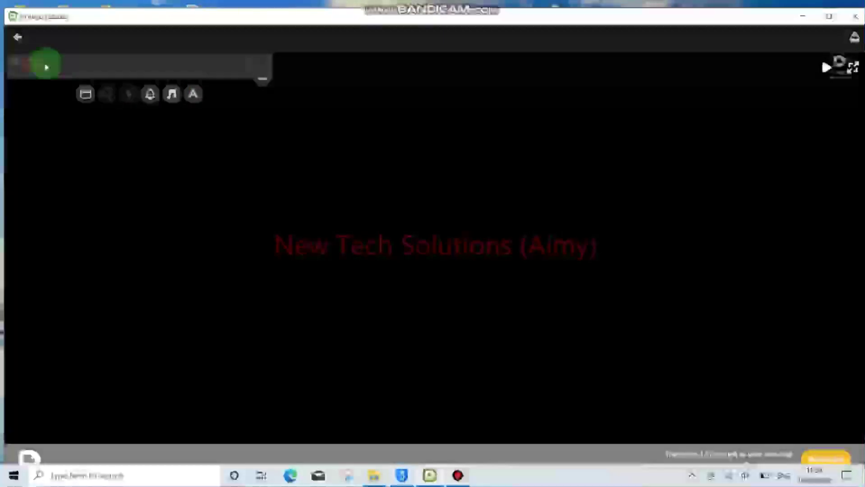
left_click(47, 67)
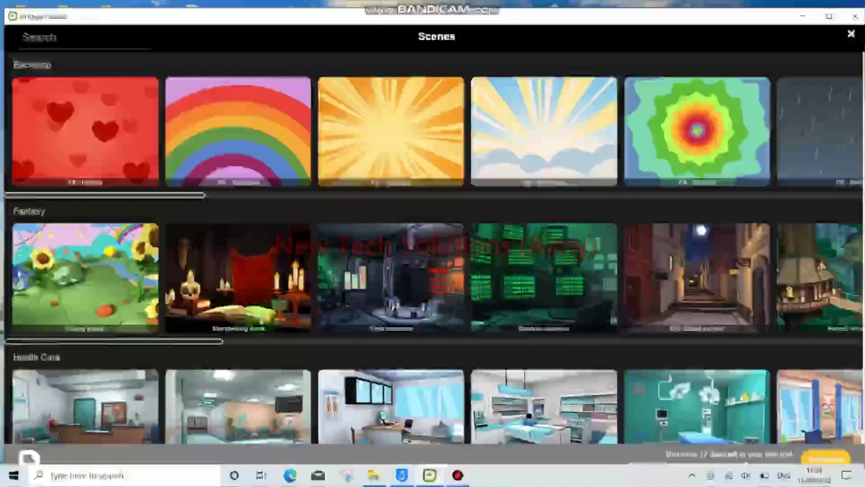
left_click_drag(211, 343, 493, 344)
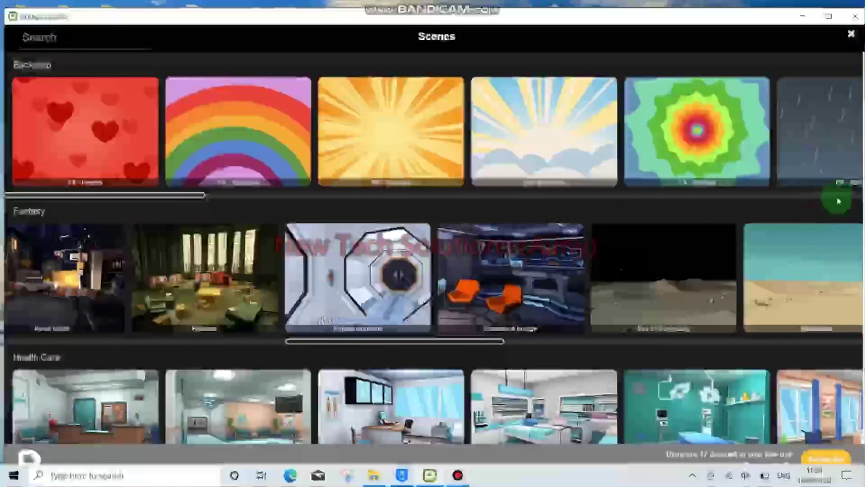
scroll(857, 209, "down", 10)
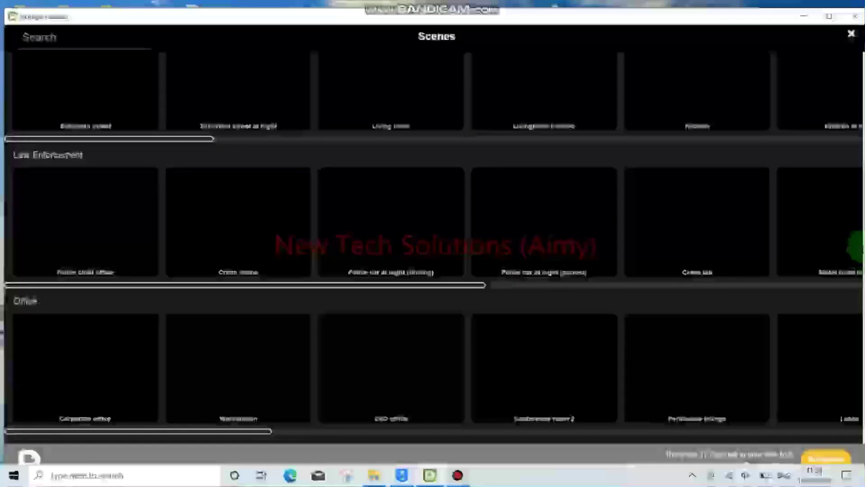
scroll(857, 214, "down", 5)
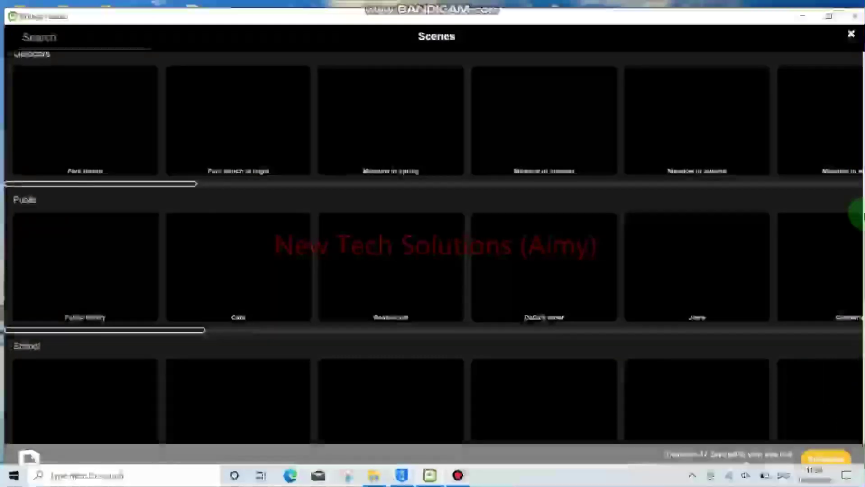
scroll(857, 97, "down", 10)
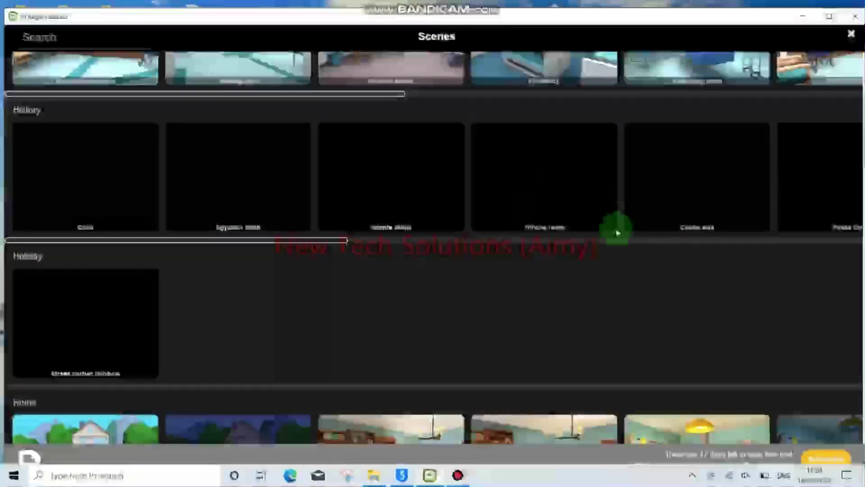
scroll(855, 99, "down", 9)
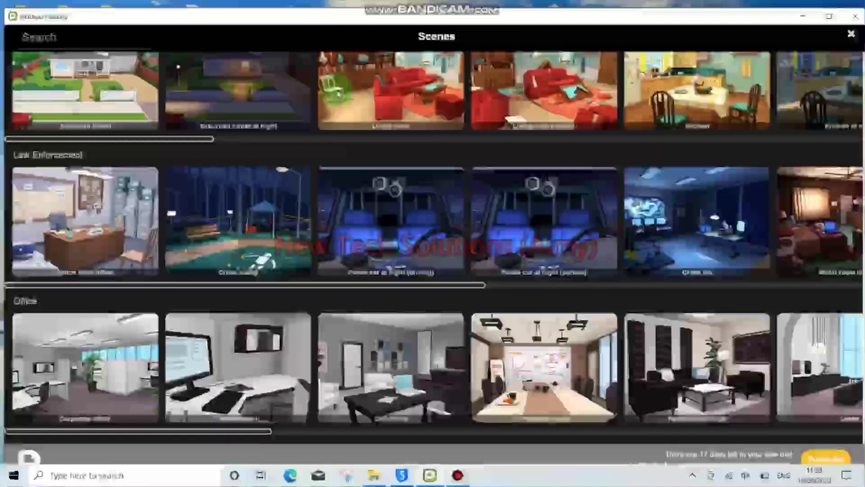
left_click(388, 109)
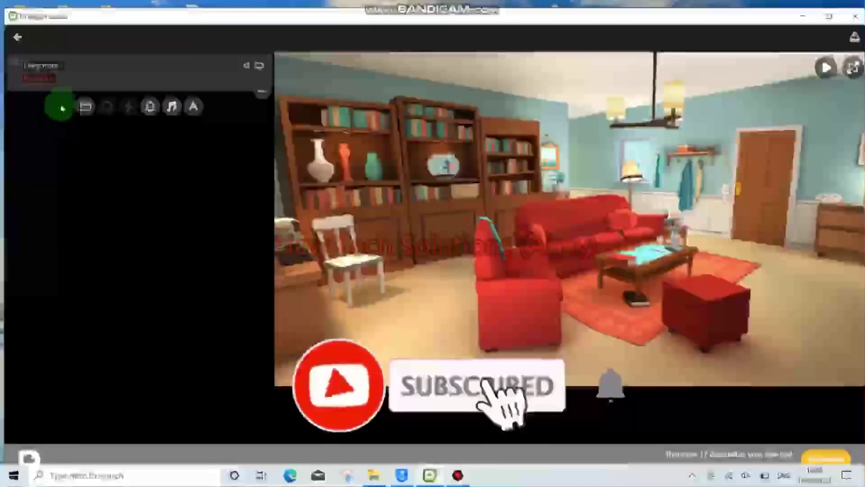
Start a new custom character for the scene and randomize its appearance.
left_click(49, 83)
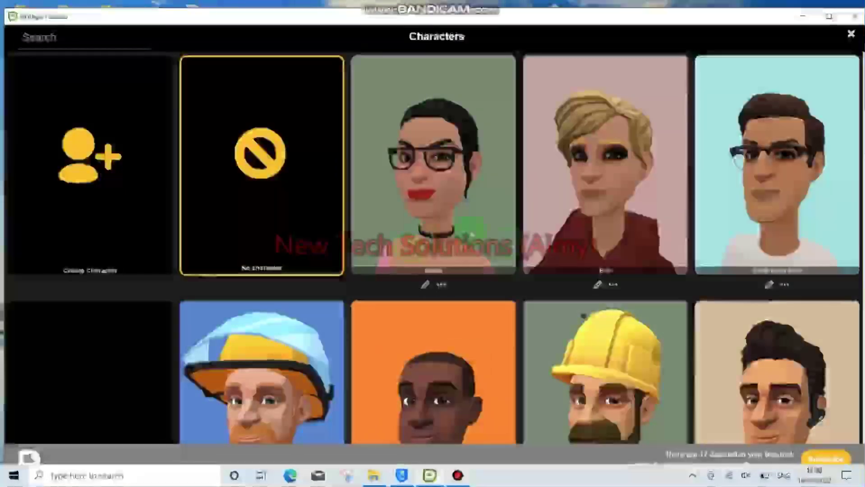
left_click_drag(862, 130, 860, 86)
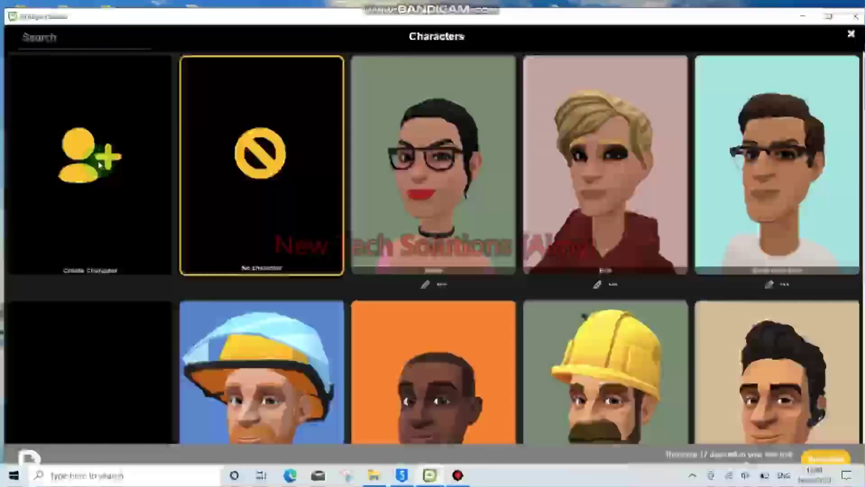
left_click(96, 196)
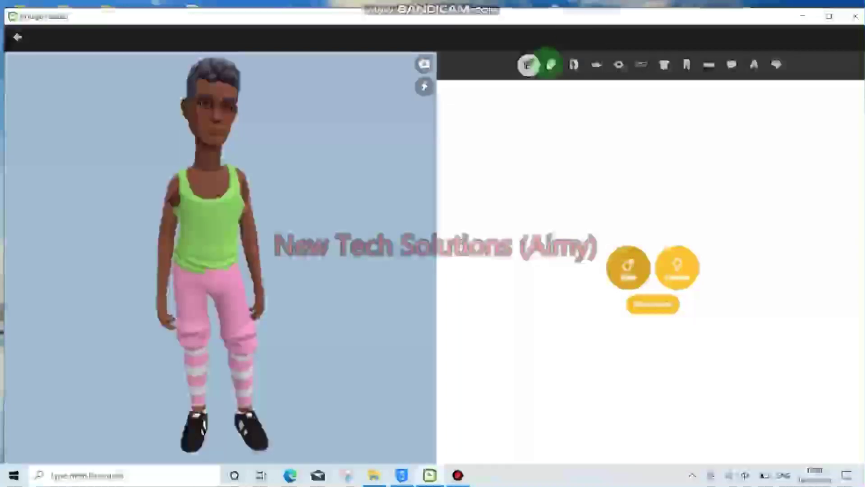
left_click(550, 64)
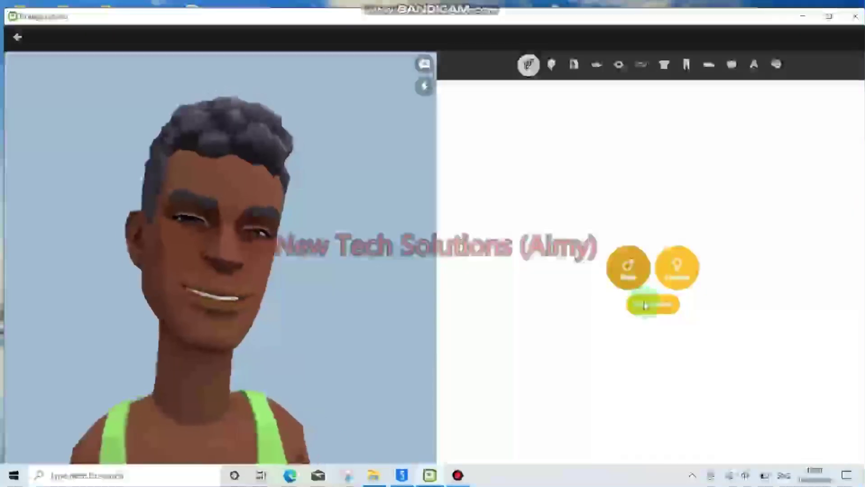
left_click(638, 279)
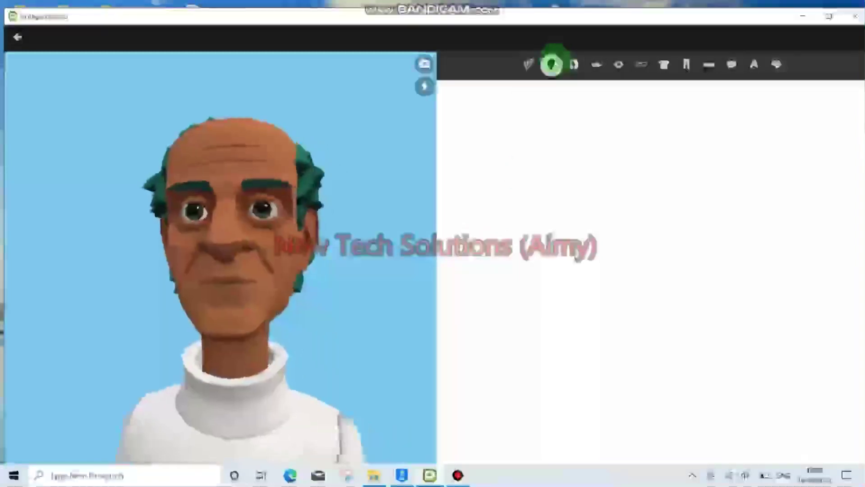
Look through the gender, face shape and skin colour options in the character editor.
left_click(529, 67)
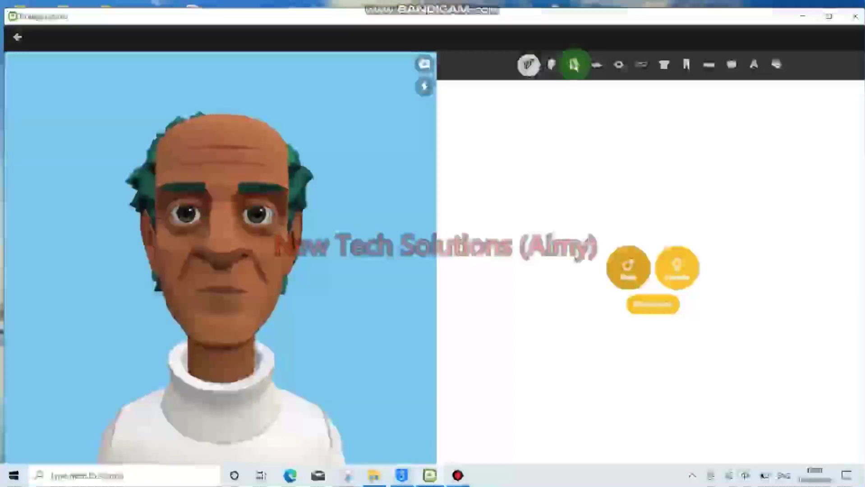
left_click(574, 65)
left_click(551, 64)
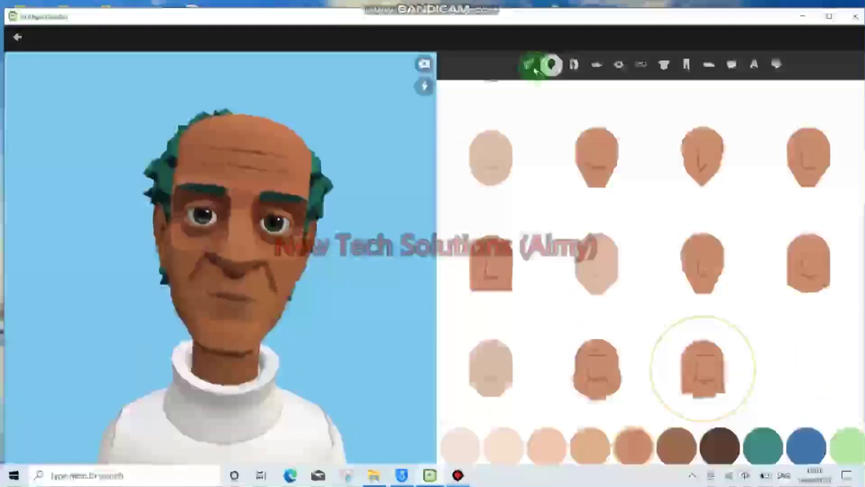
left_click(530, 66)
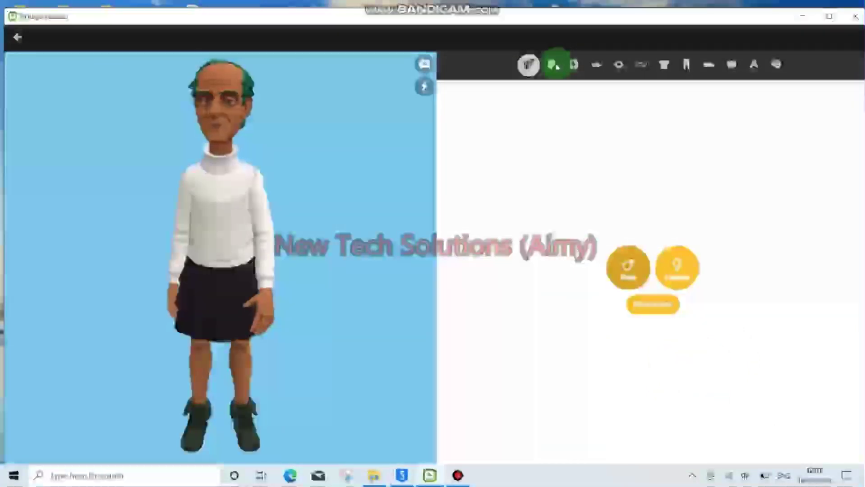
left_click(551, 65)
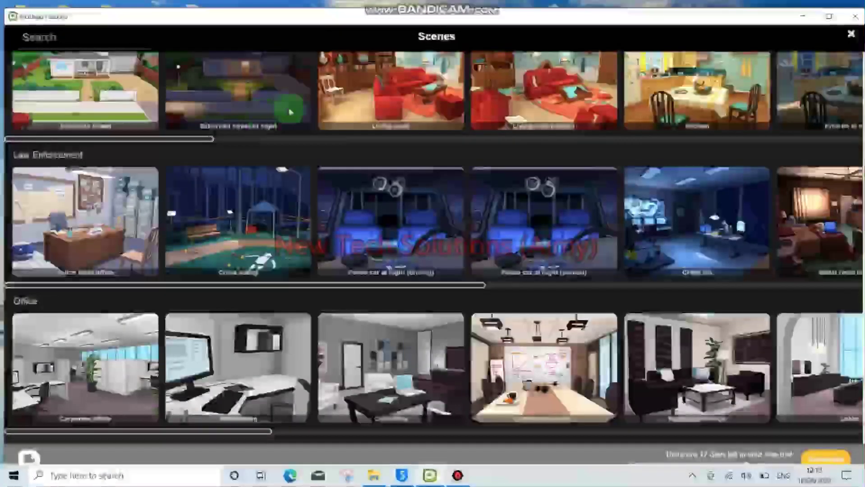
Set the scene to the living room and cast the dark-haired male character with glasses in it.
left_click(387, 103)
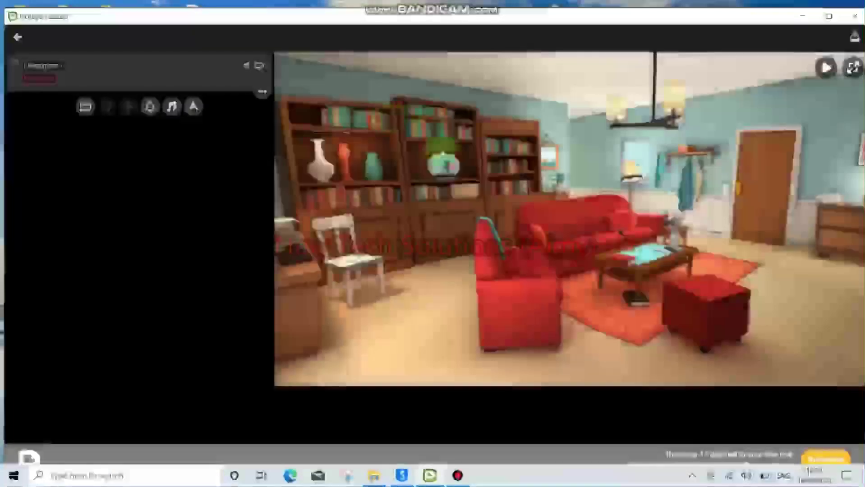
left_click(51, 82)
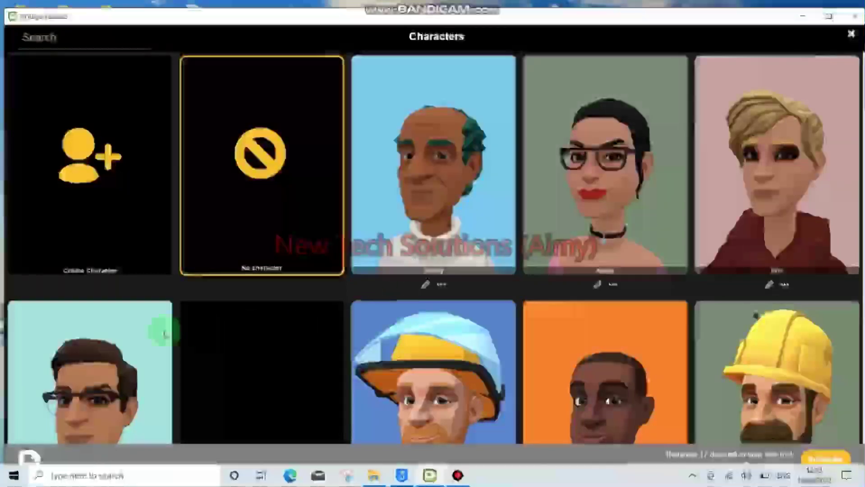
left_click(85, 331)
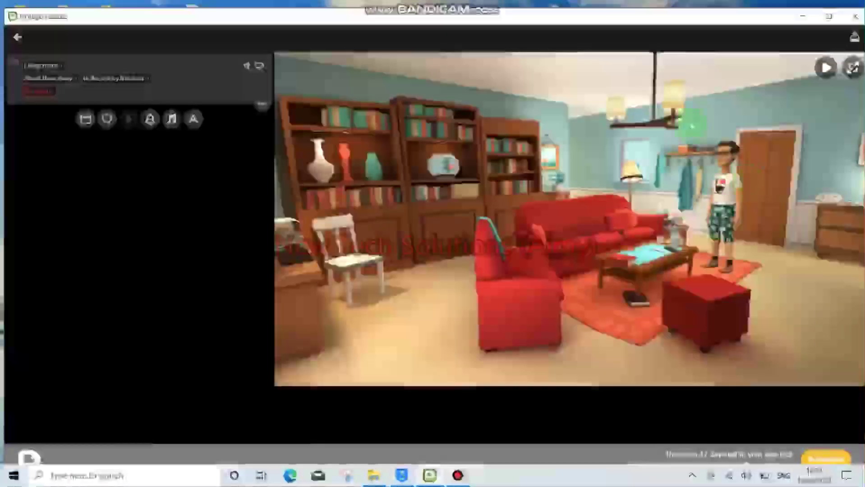
Try the character's positions in the red armchair, by the bookcase, behind the coffee table and standing near the door.
left_click(147, 81)
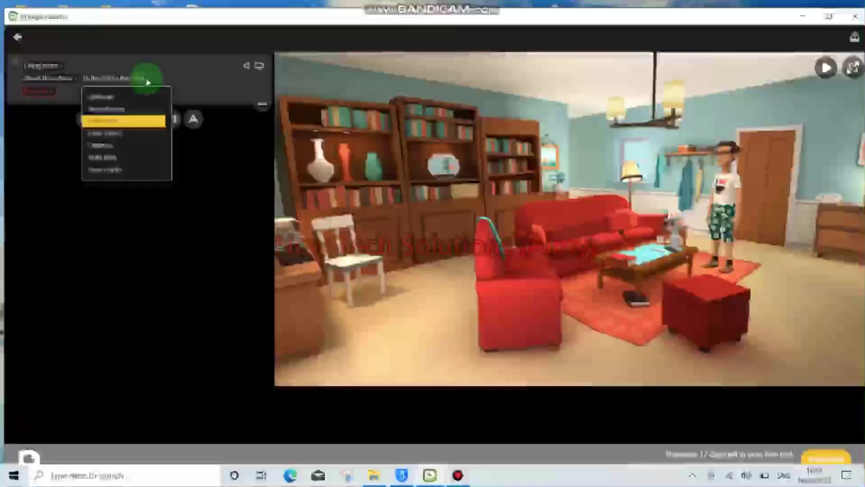
left_click(120, 105)
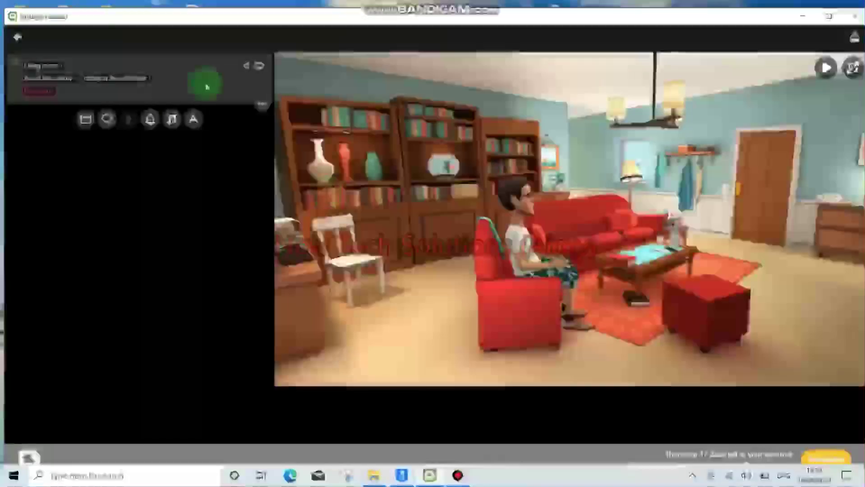
left_click(144, 78)
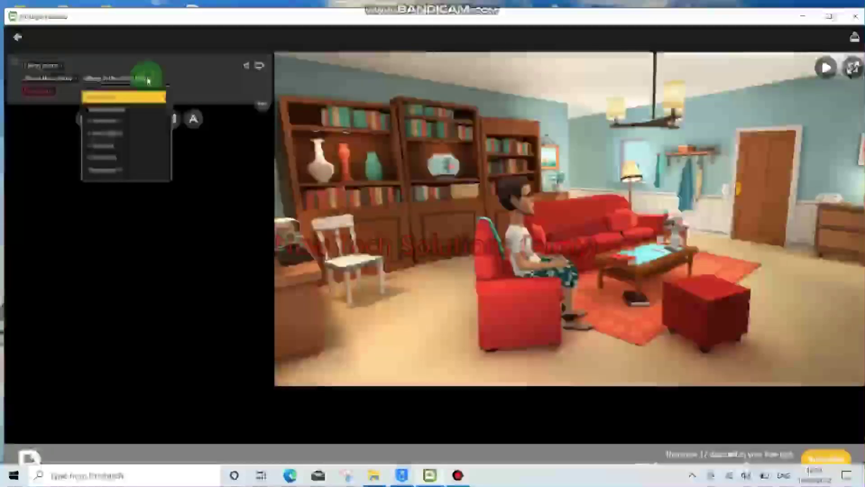
left_click(128, 115)
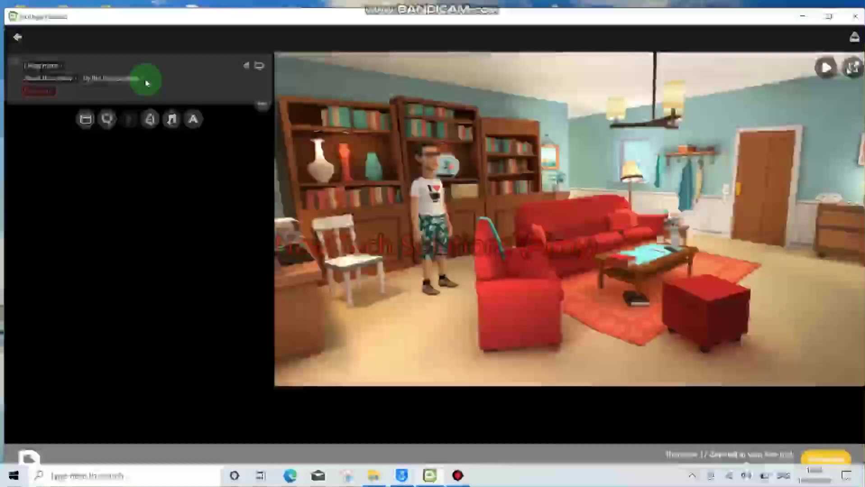
left_click(146, 82)
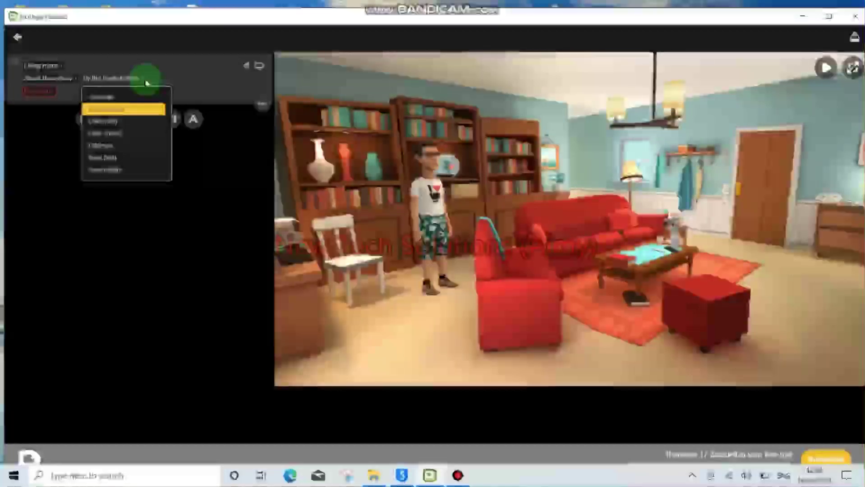
left_click(118, 129)
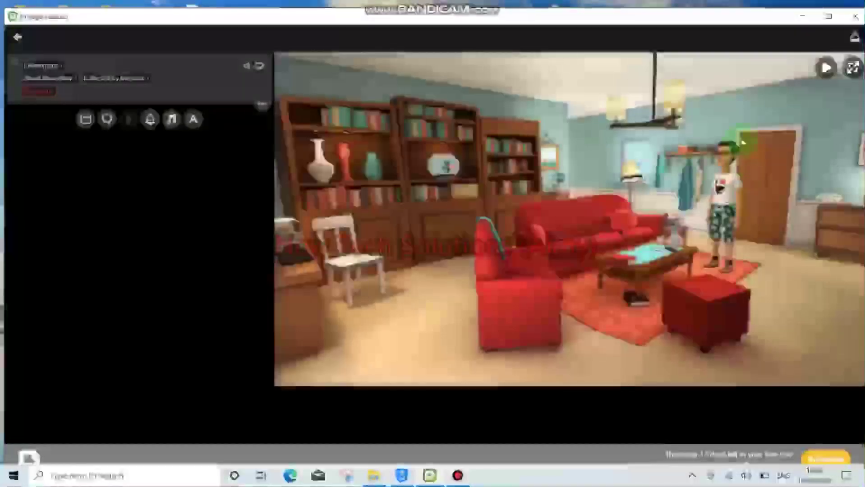
left_click(149, 82)
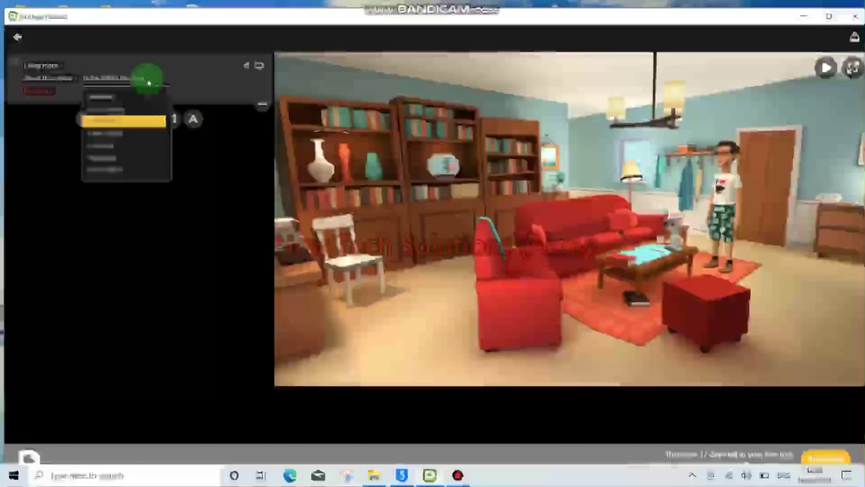
left_click(129, 133)
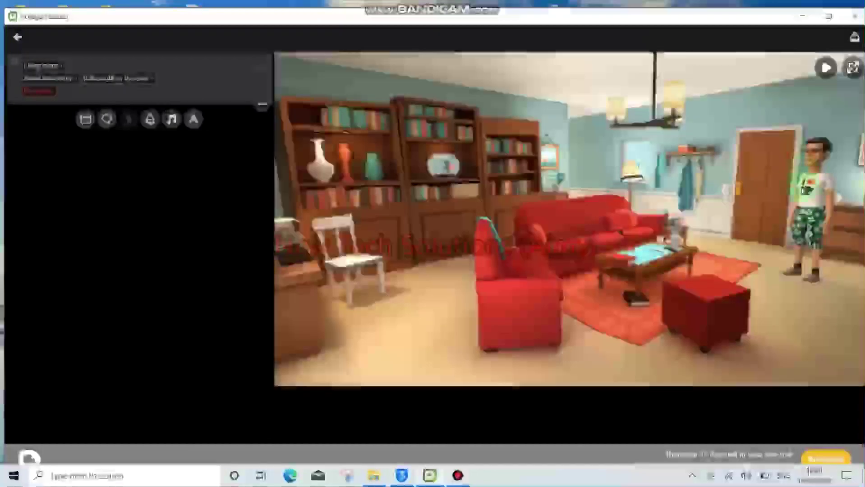
Seat the character on the red footstool in front of the coffee table.
left_click(151, 80)
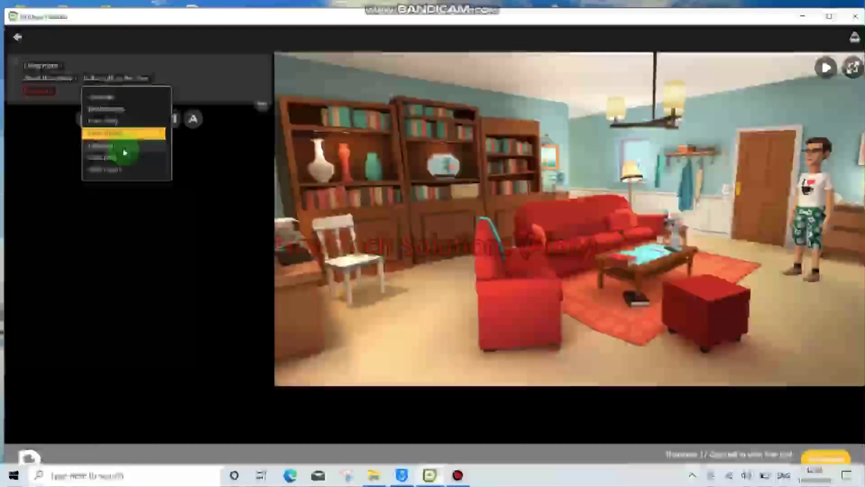
left_click(125, 153)
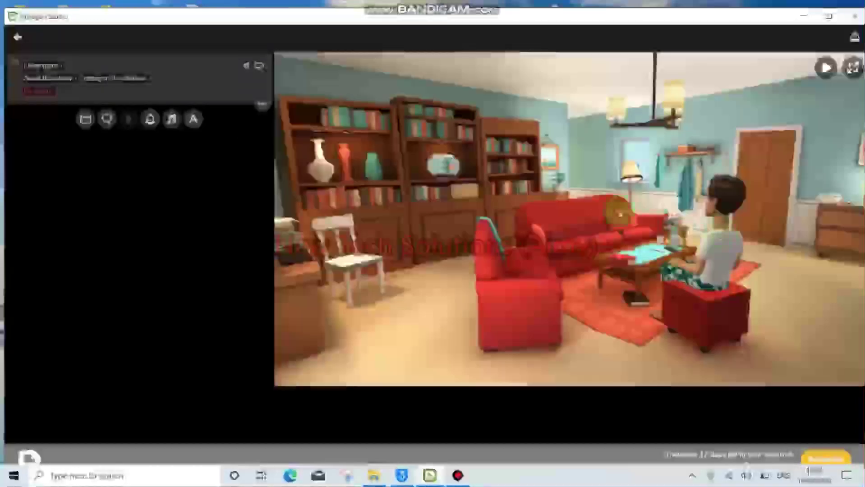
Try seating the character on the left and right seats of the red sofa.
left_click(119, 79)
left_click(151, 81)
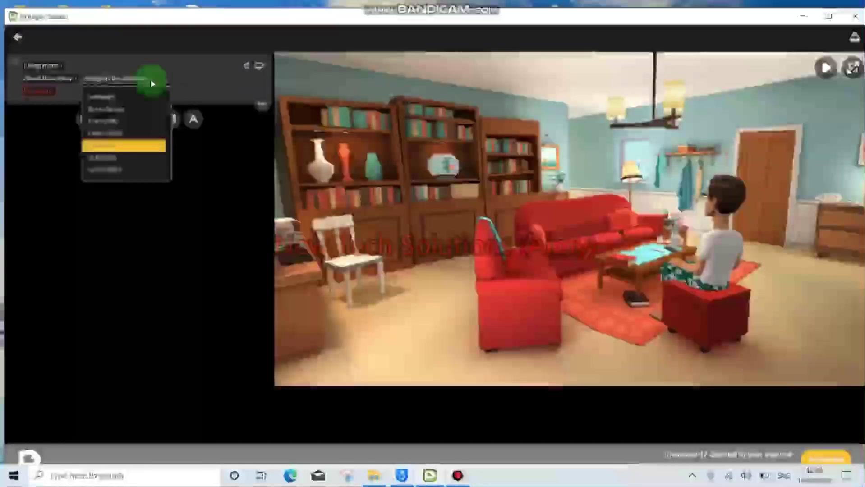
left_click(122, 161)
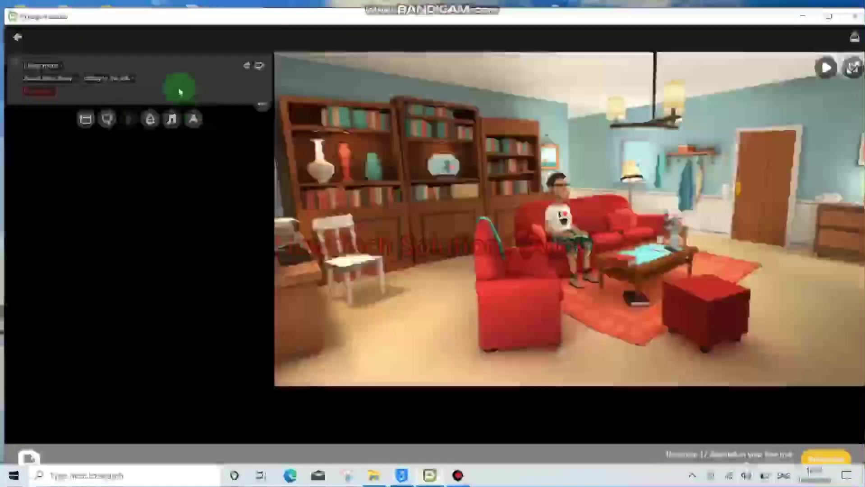
left_click(132, 78)
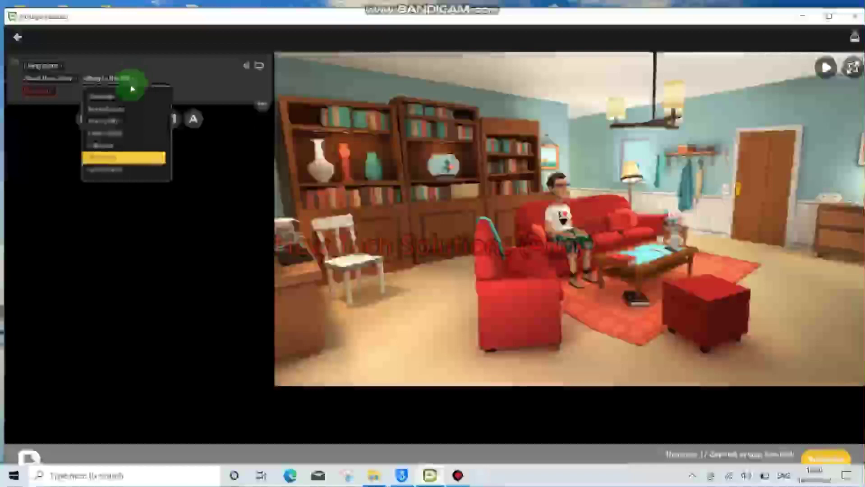
left_click(118, 171)
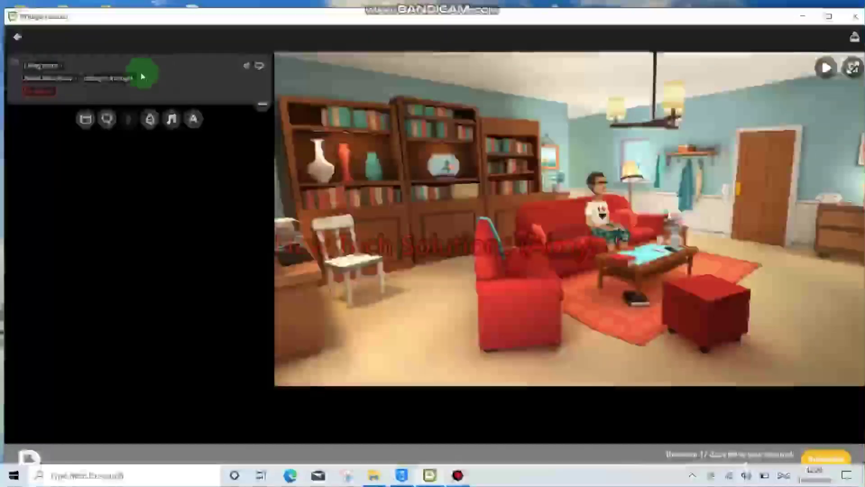
Stand the male character to the left by the door.
left_click(133, 78)
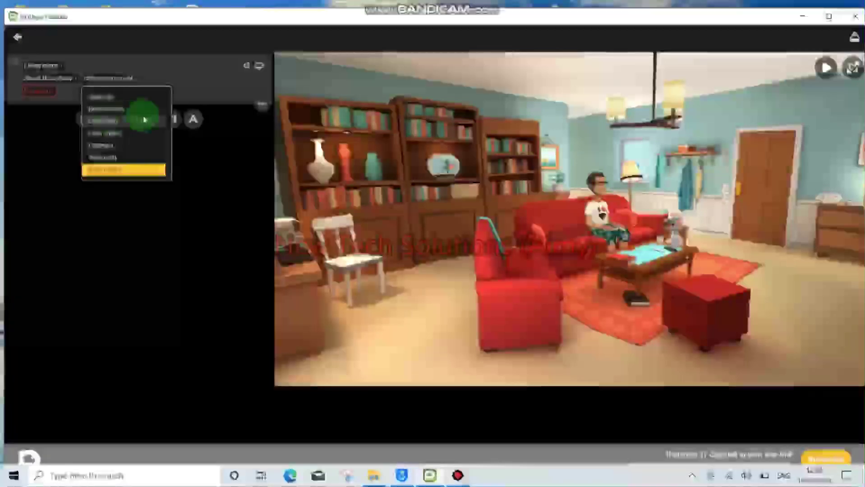
left_click(128, 127)
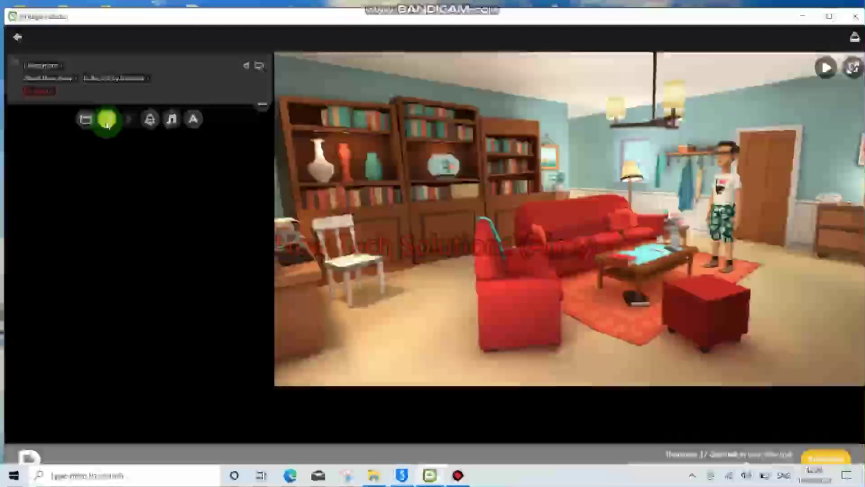
Add a dialogue line below the scene and assign the male character as its speaker.
left_click(107, 120)
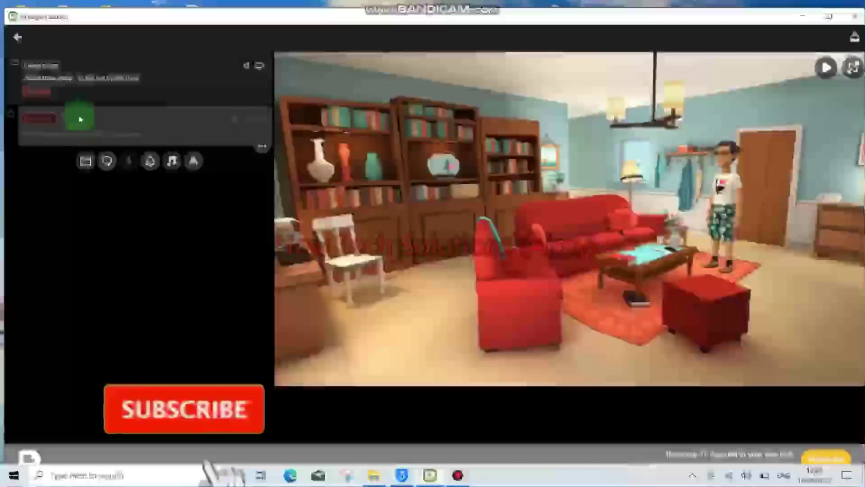
left_click(53, 120)
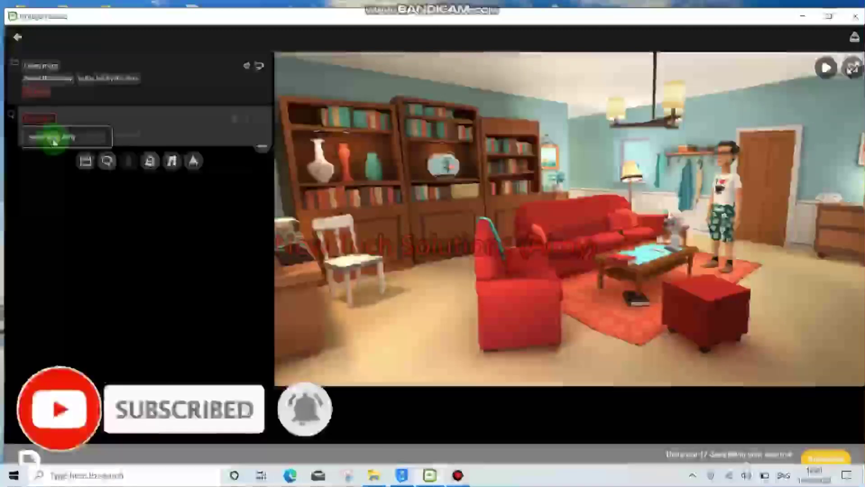
left_click(54, 135)
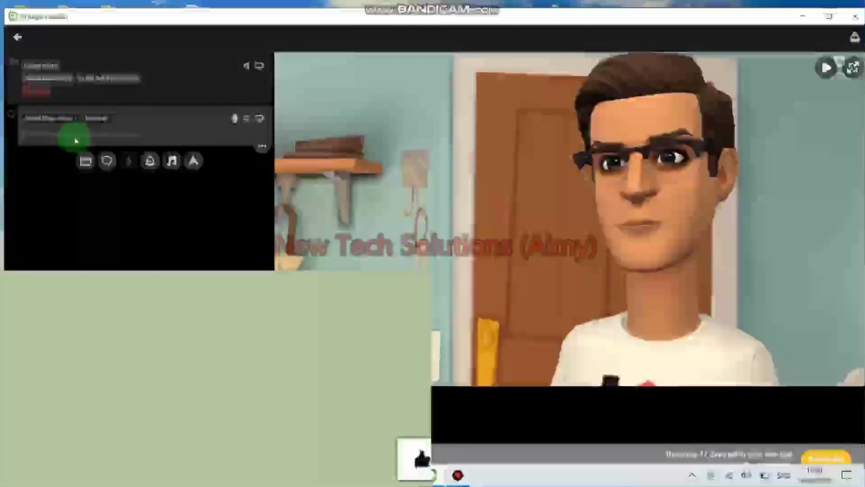
Write a short greeting starting with "Hello" as the male character's dialogue text.
type("Hello")
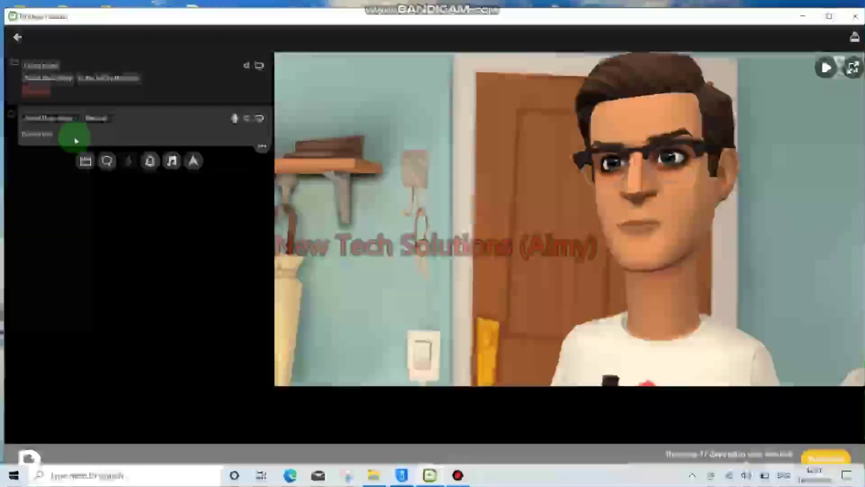
type(" my nam")
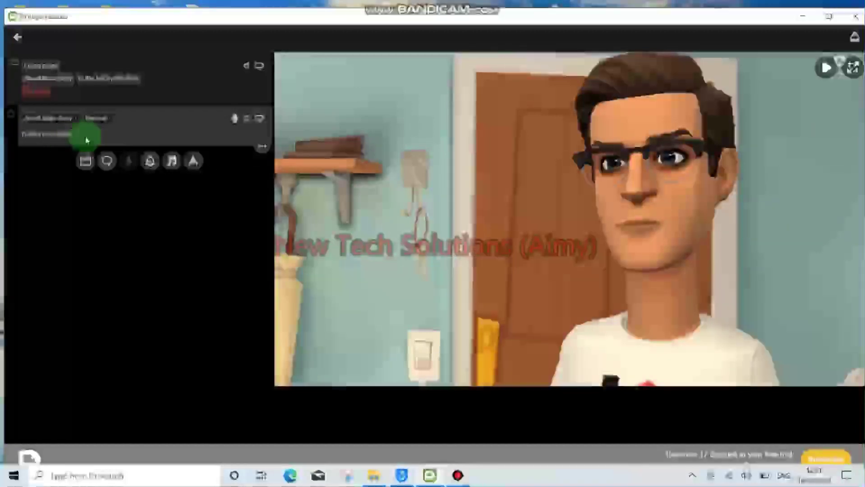
key("BackSpace")
key("BackSpace")
key("BackSpace")
key("BackSpace")
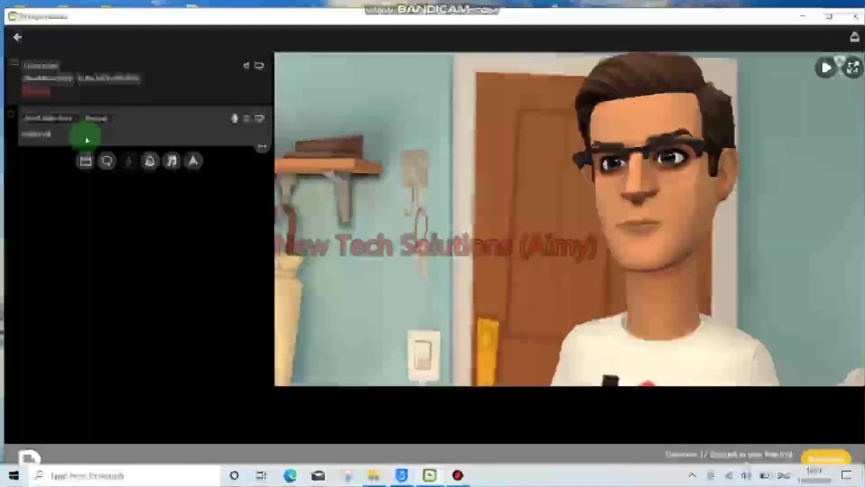
type("isy")
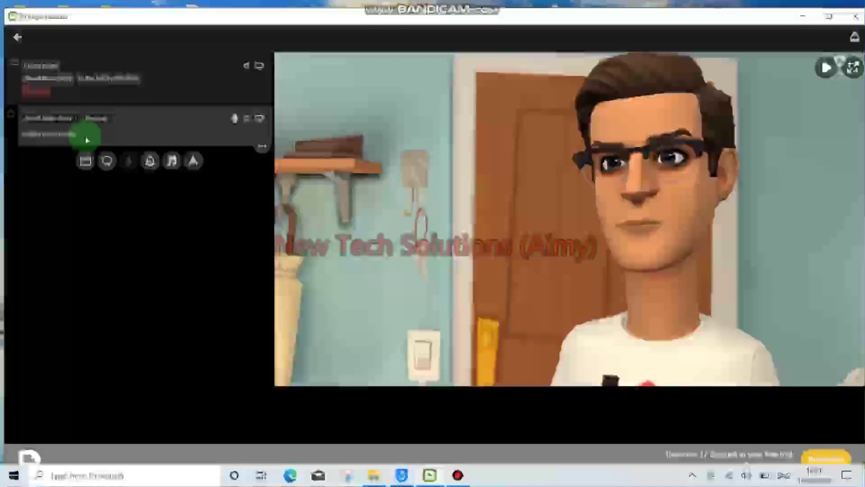
left_click(68, 144)
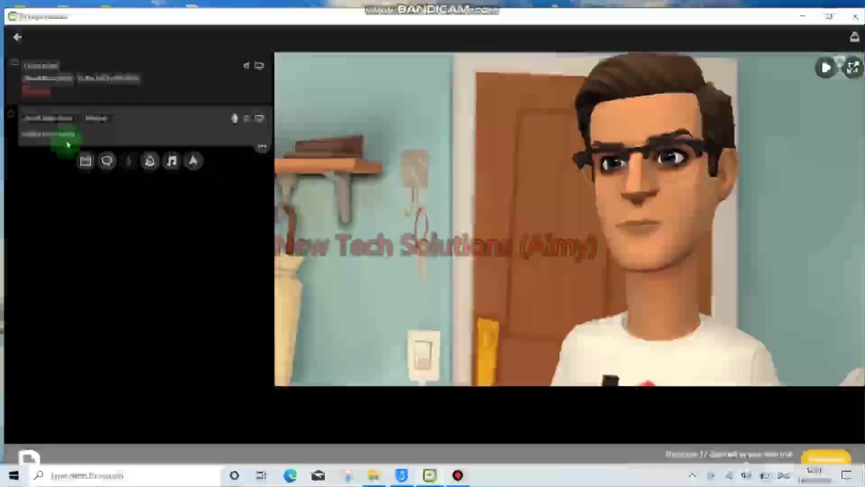
left_click(196, 106)
left_click(219, 94)
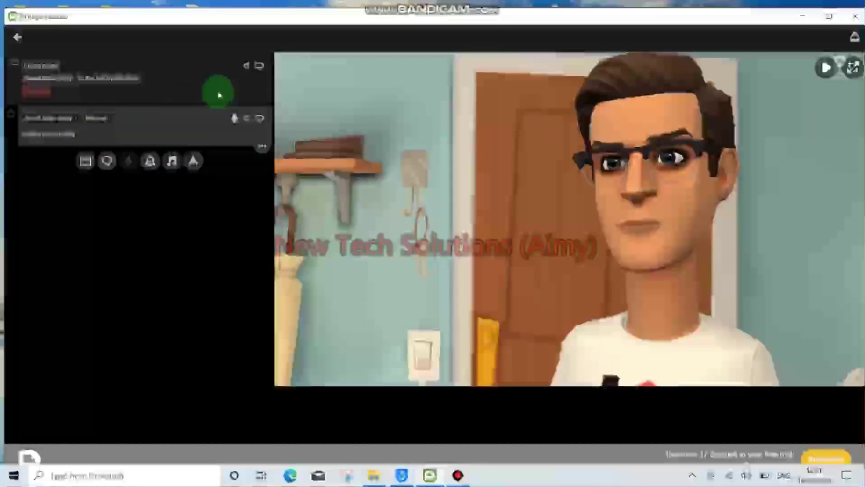
left_click(174, 120)
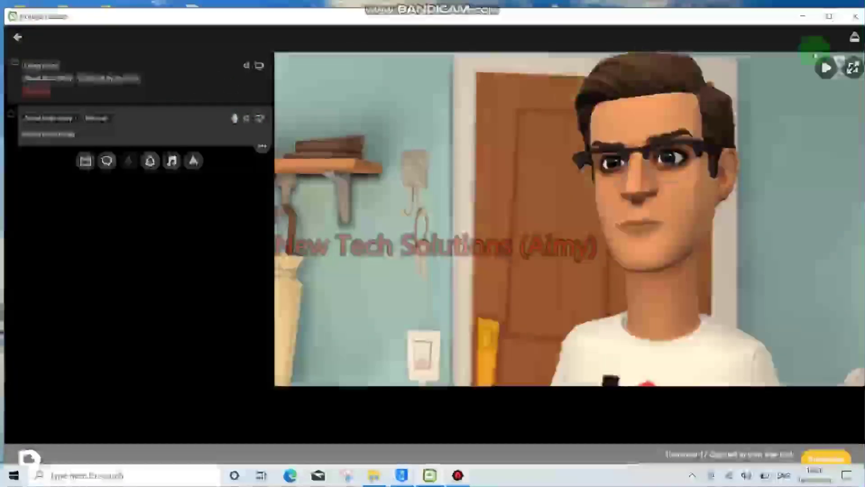
Play the plot to preview the male character speaking the greeting.
left_click(826, 69)
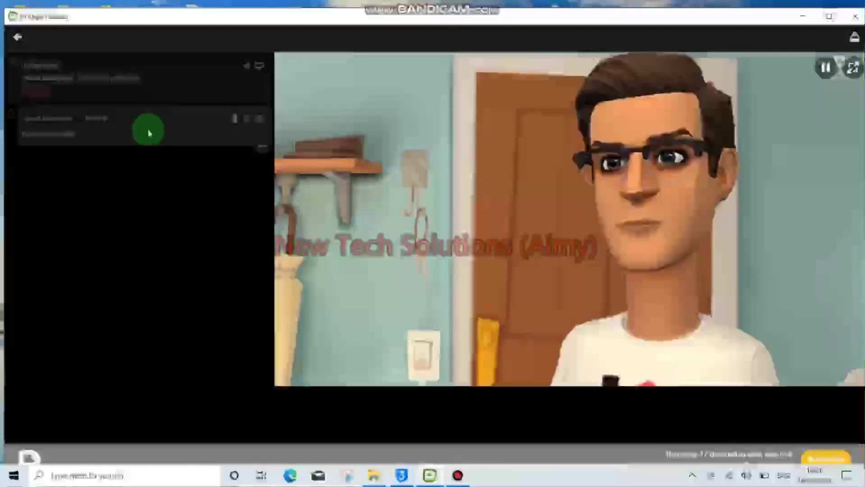
left_click(85, 130)
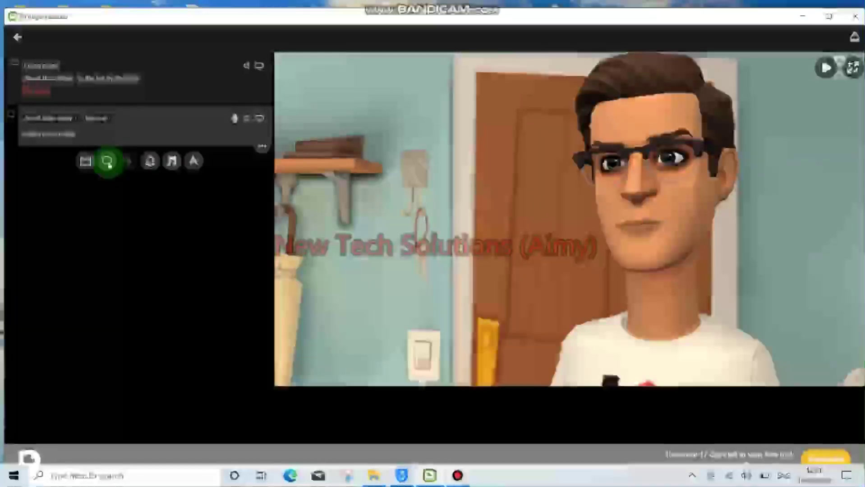
left_click(97, 121)
left_click(73, 93)
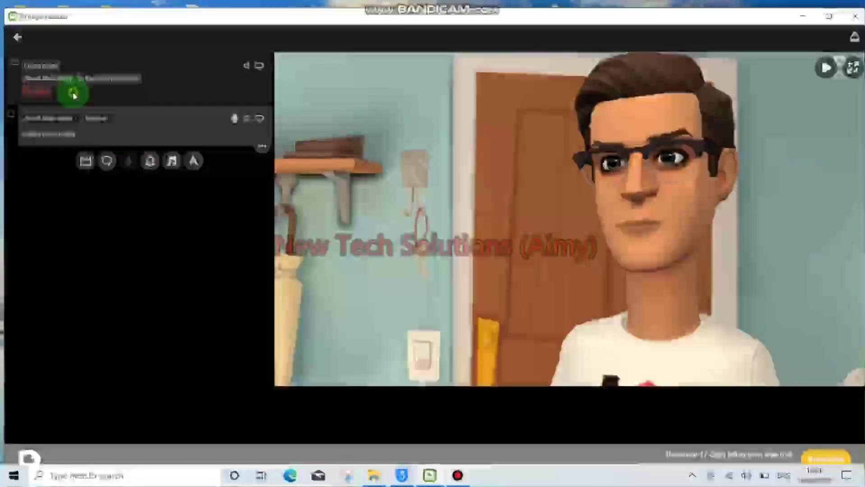
left_click(116, 130)
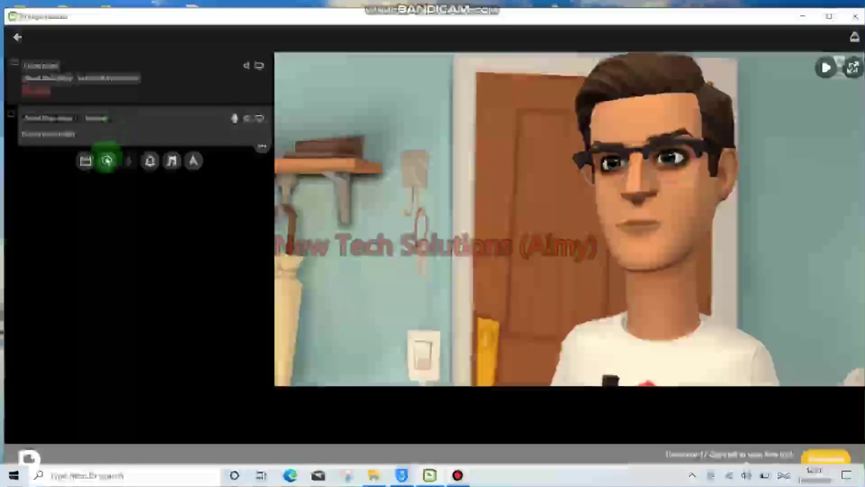
Add a second dialogue line and check which characters are available as its speaker.
left_click(106, 160)
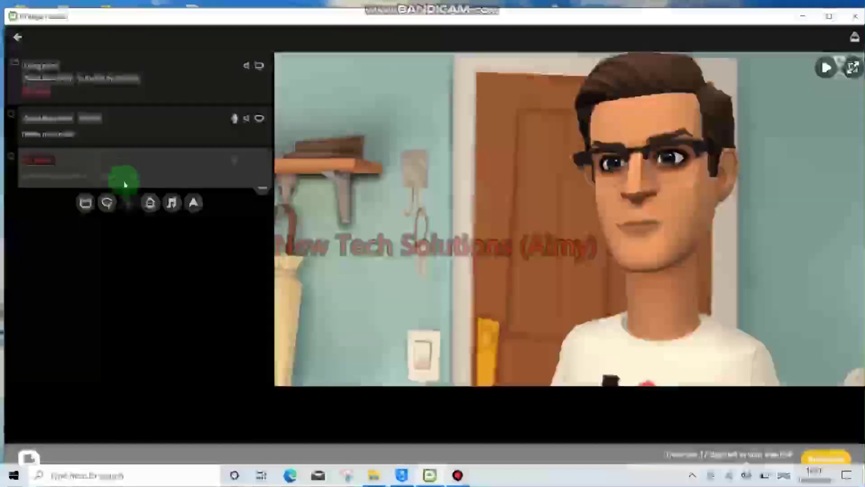
left_click(52, 163)
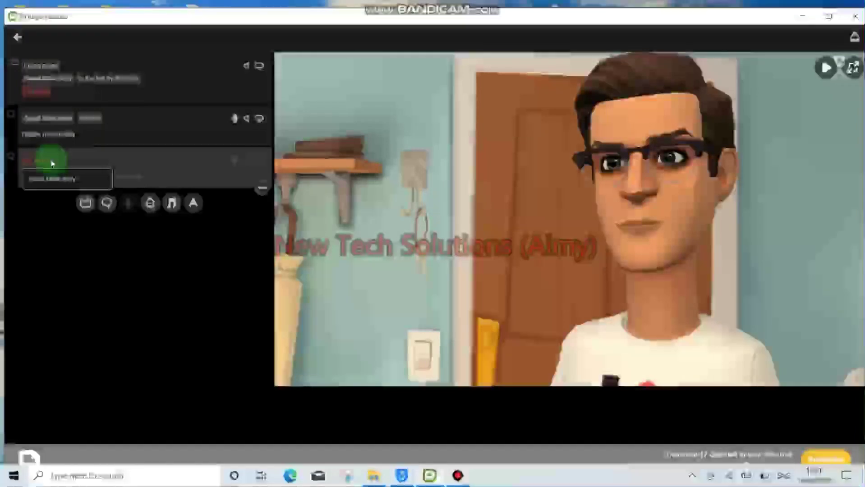
left_click(35, 162)
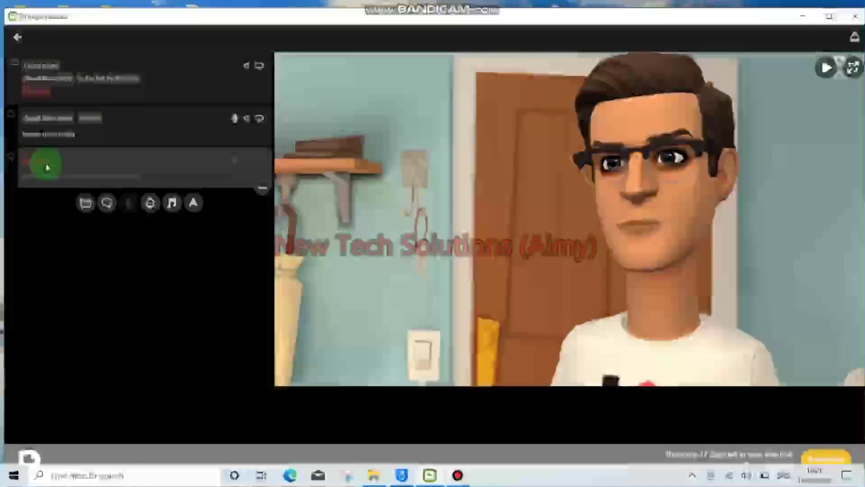
left_click(55, 163)
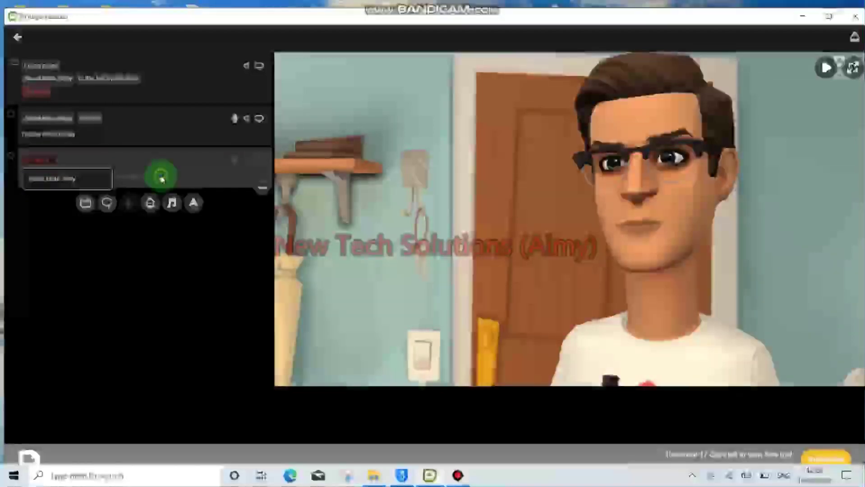
Cast the black-haired woman with glasses and red lipstick as the living room scene's second character.
left_click(110, 96)
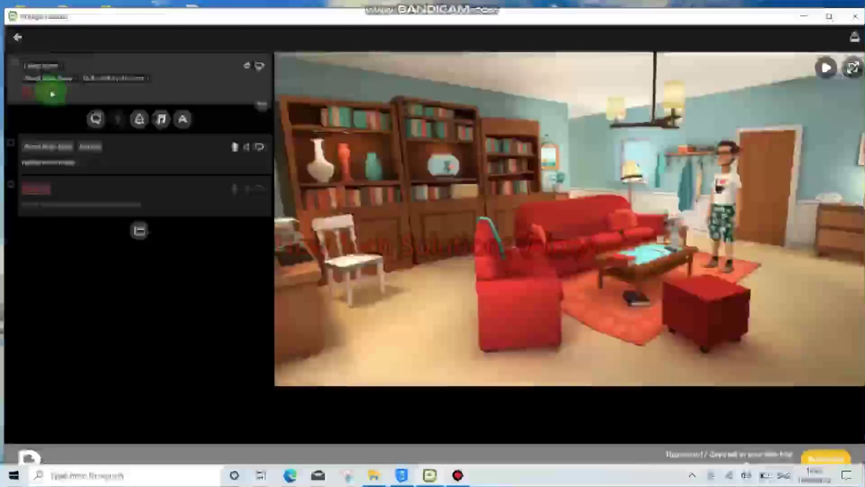
left_click(52, 94)
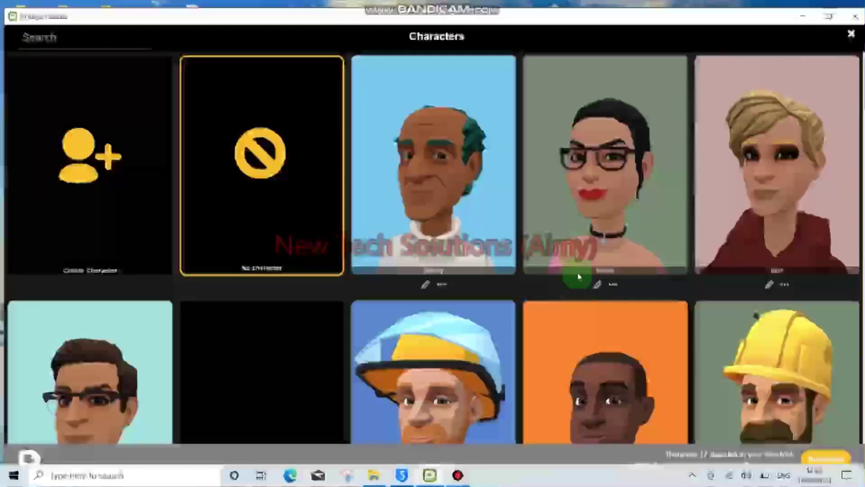
left_click(608, 225)
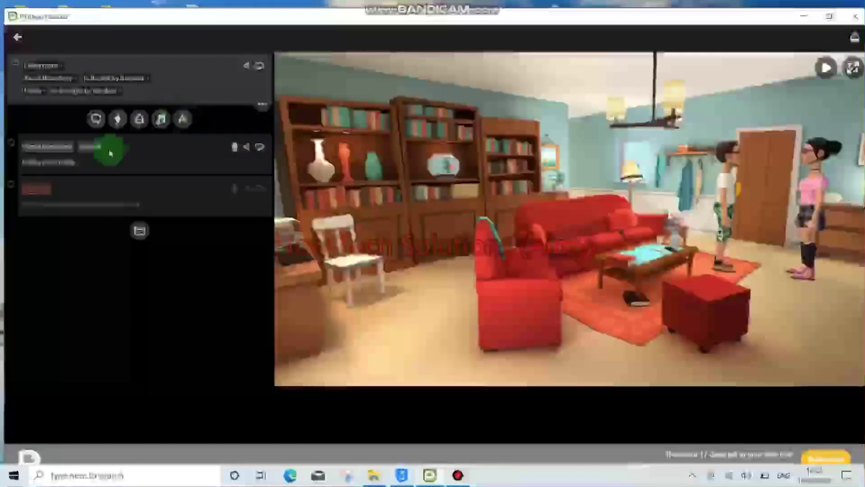
Delete the empty second dialogue line.
left_click(128, 188)
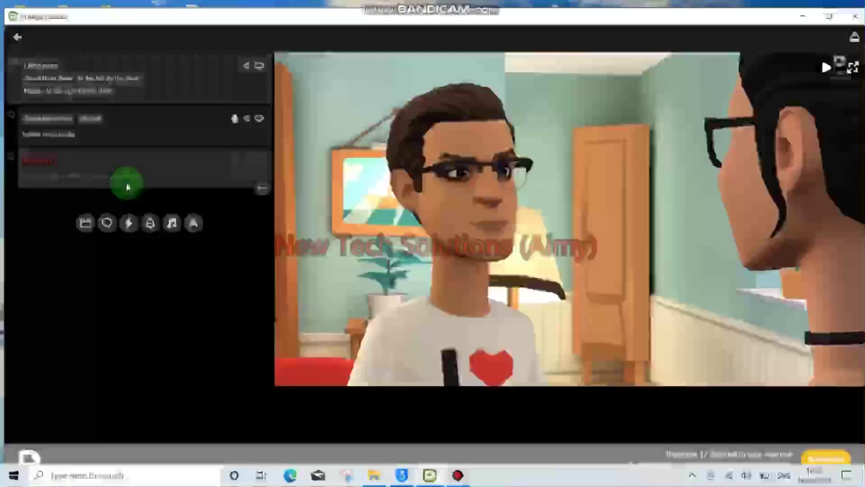
left_click(263, 189)
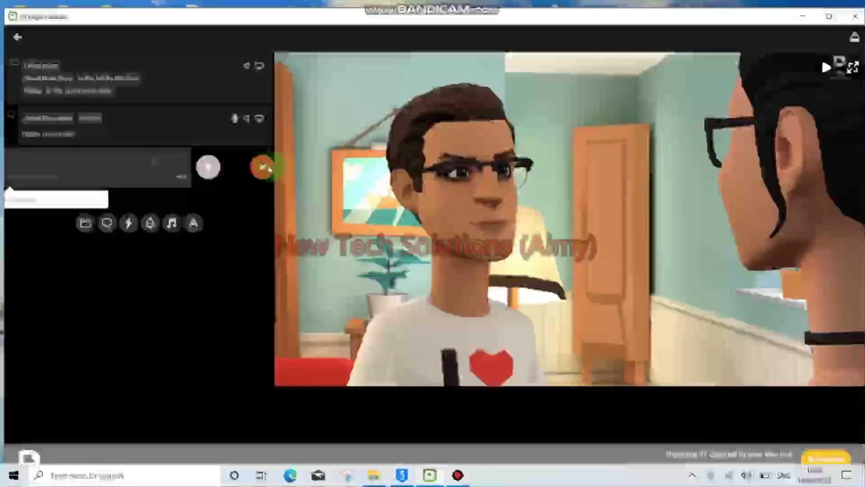
left_click(268, 168)
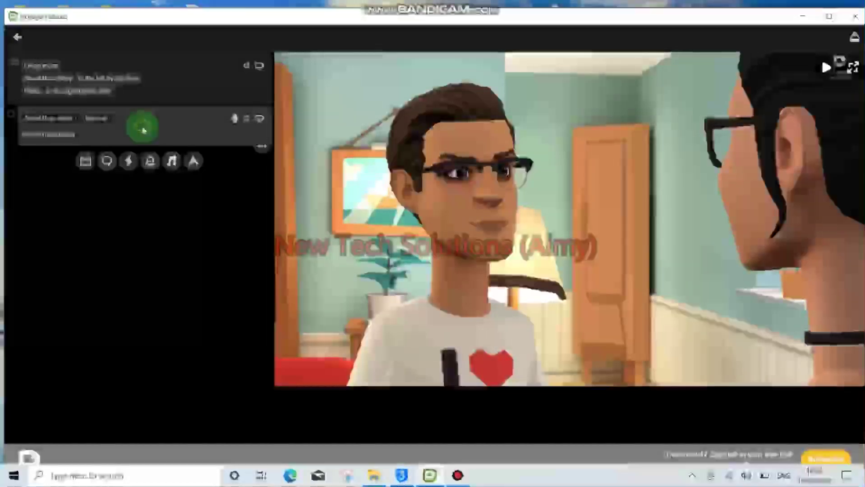
Seat the female character on the left seat of the red sofa.
left_click(39, 92)
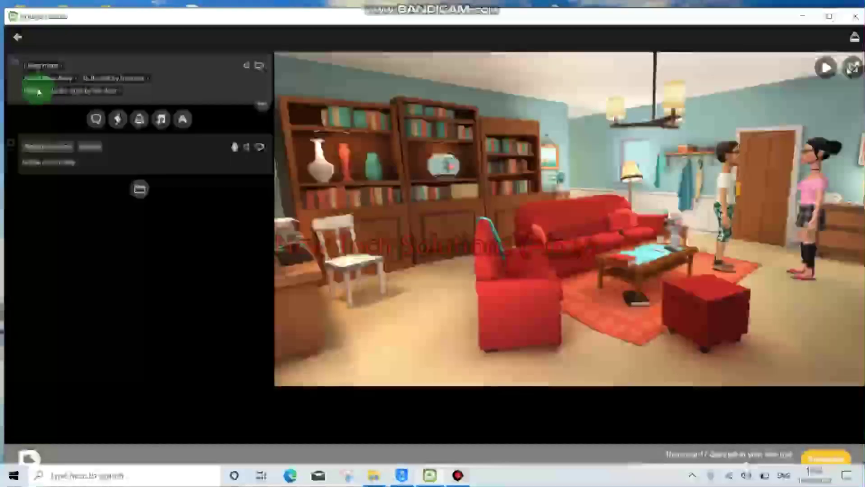
left_click(119, 91)
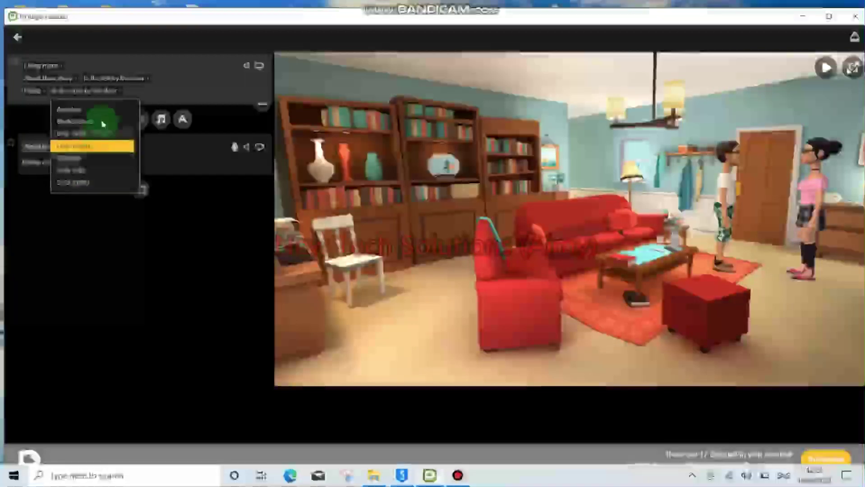
left_click(86, 173)
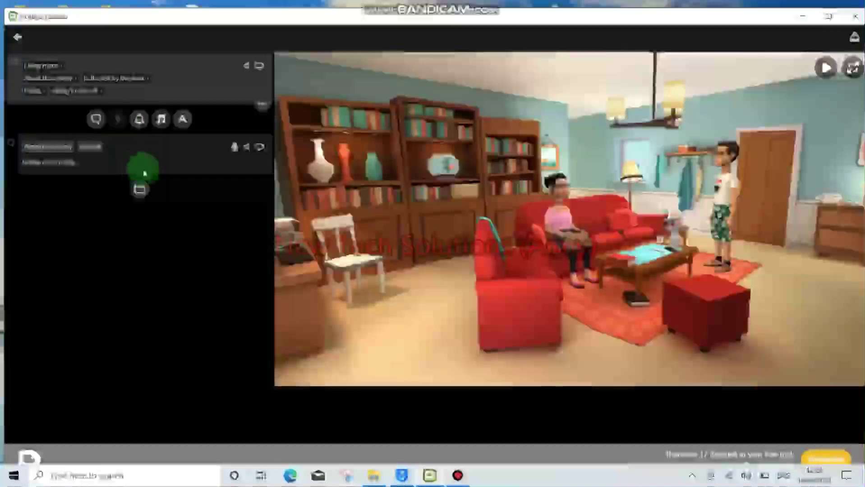
Try the Proud, Thank you and Sad expressions on the male character's dialogue line.
left_click(94, 148)
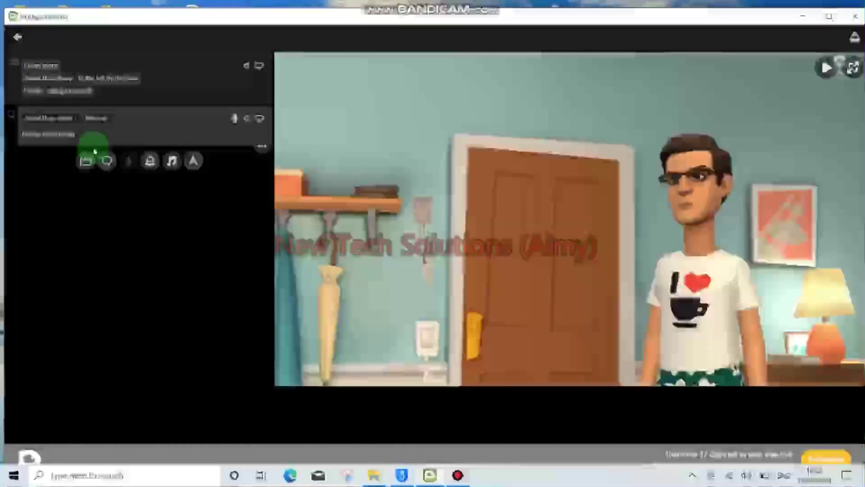
left_click(111, 120)
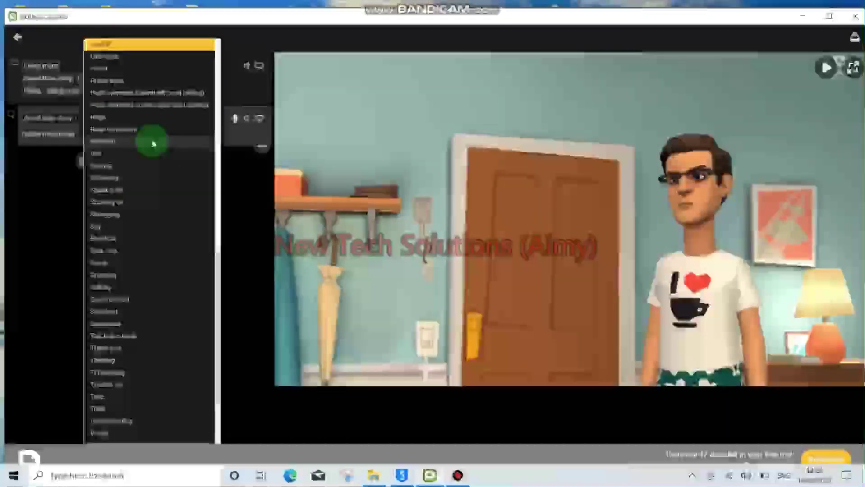
left_click(132, 73)
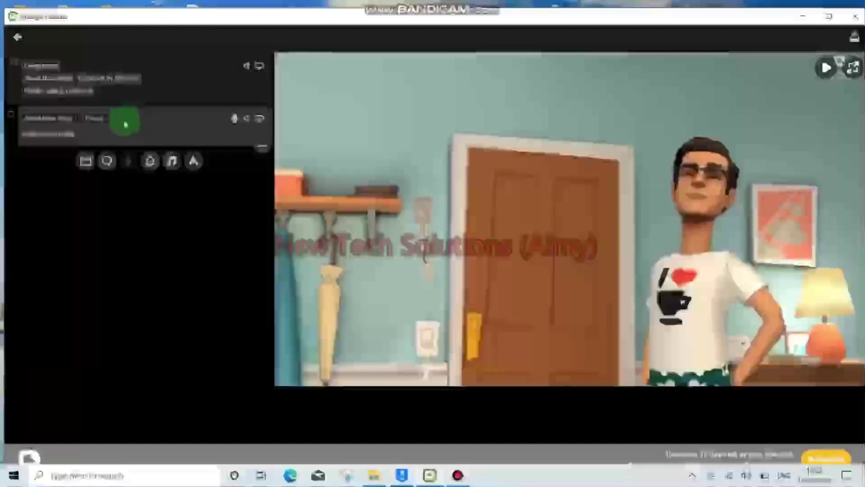
left_click(110, 119)
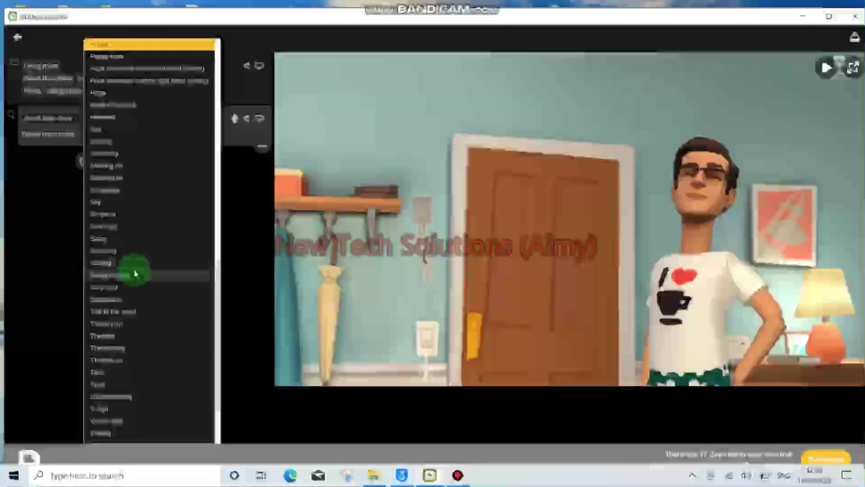
left_click(135, 330)
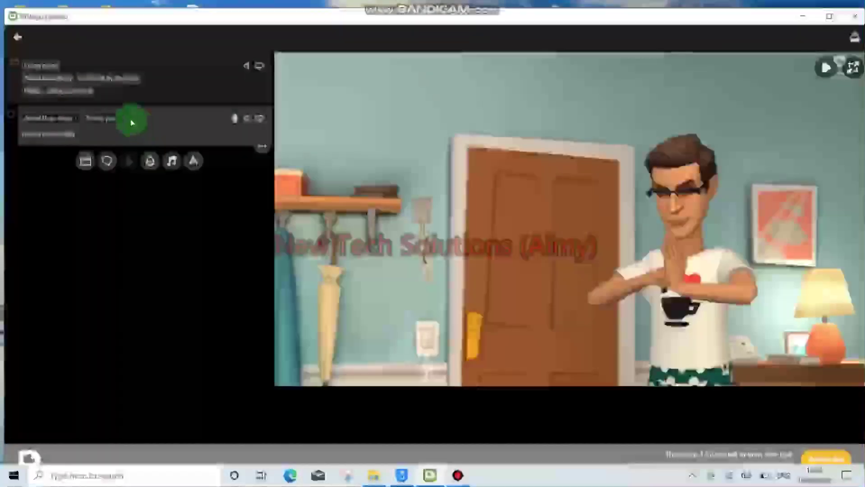
left_click(121, 118)
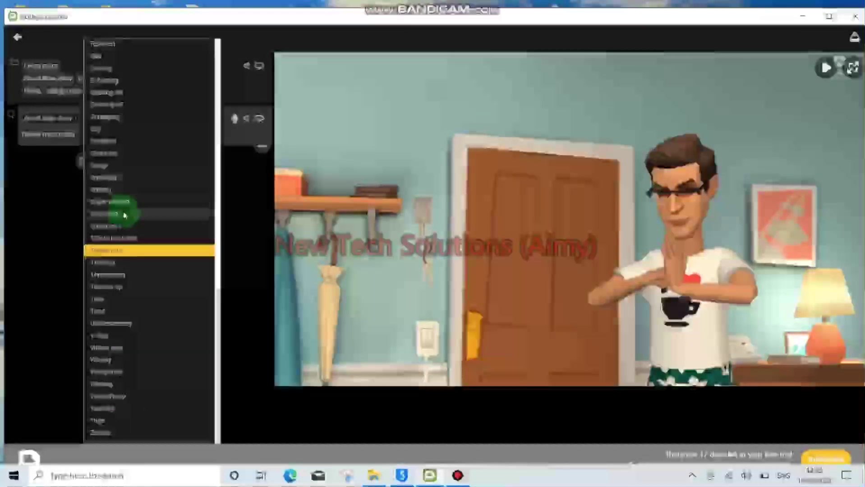
left_click(128, 57)
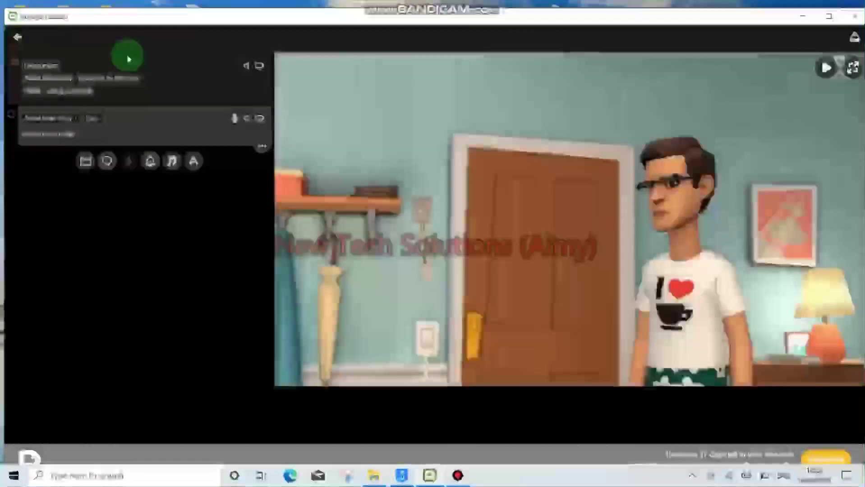
Set the expression of the male character's dialogue line to Happy.
left_click(96, 120)
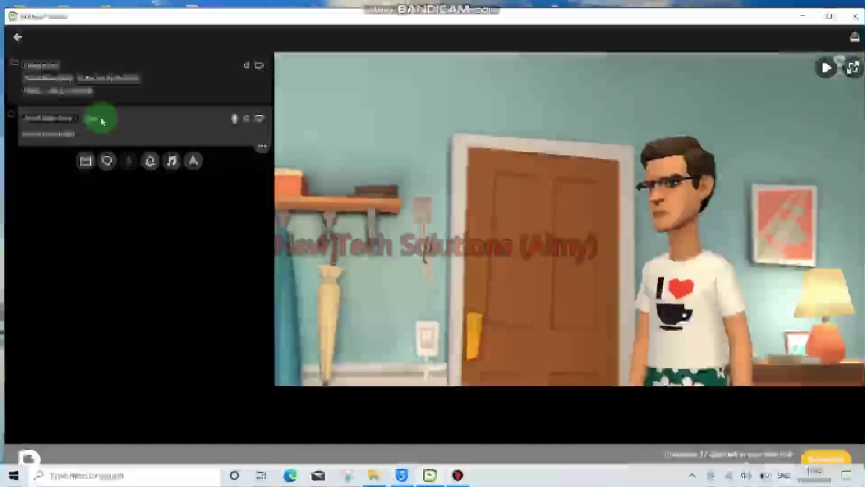
left_click_drag(213, 90, 216, 138)
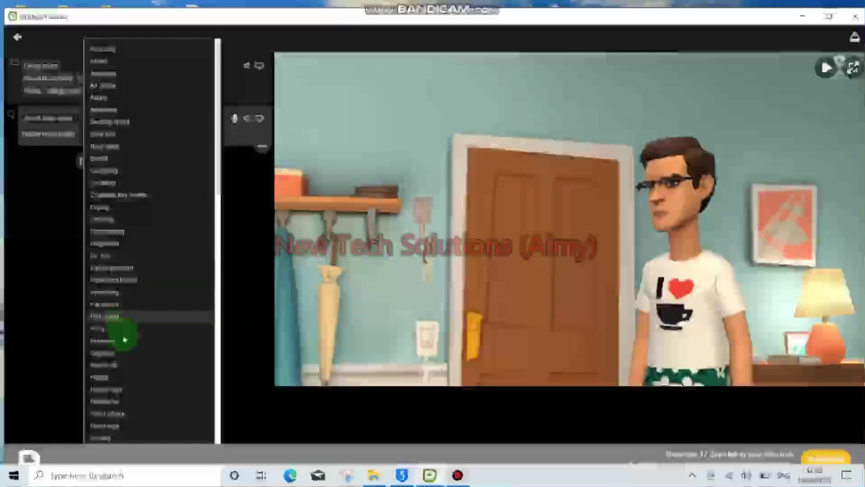
left_click(112, 381)
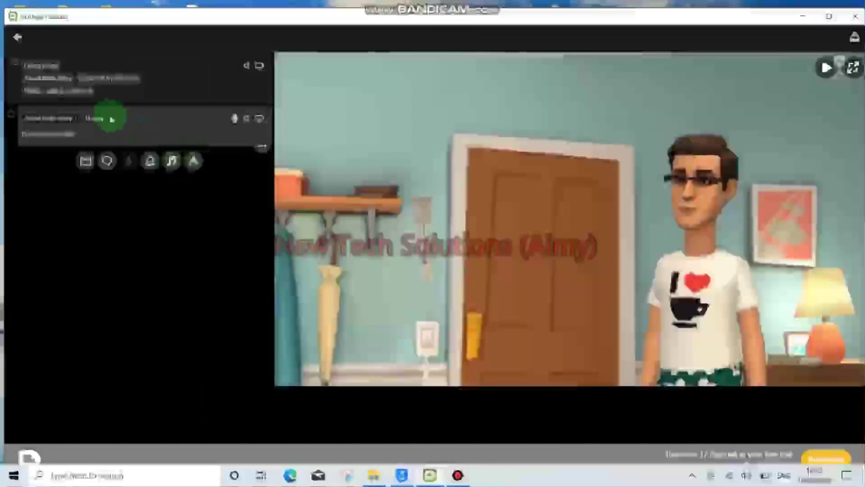
Check which character is cast as the living room scene's second character, keeping the current choice.
left_click(57, 134)
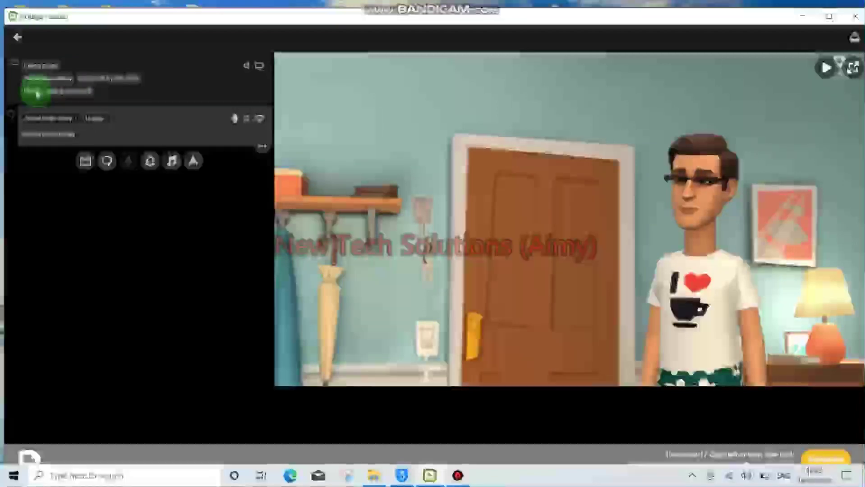
left_click(82, 92)
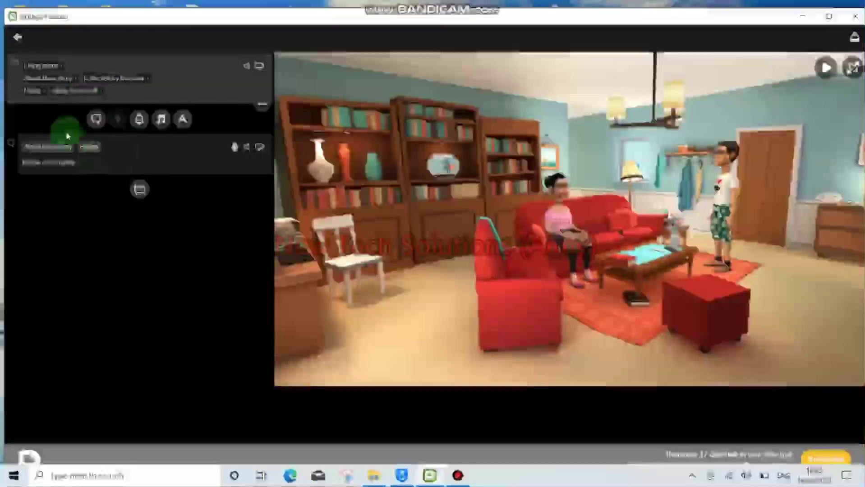
left_click(45, 94)
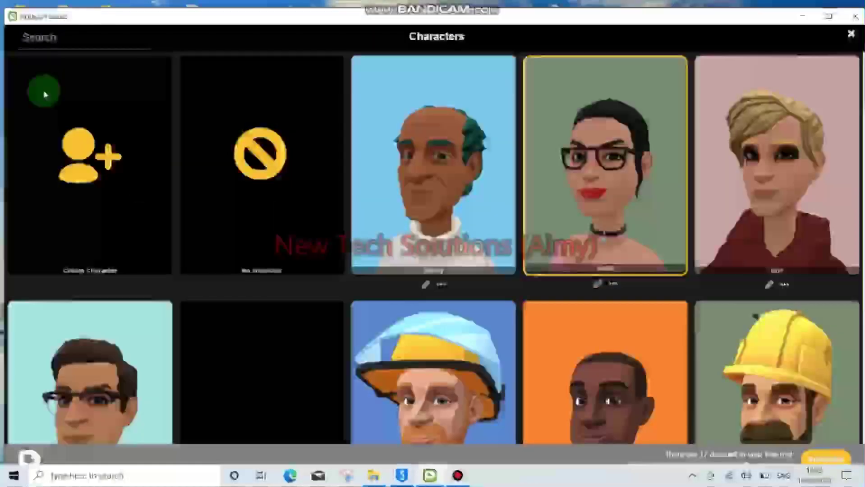
left_click(852, 35)
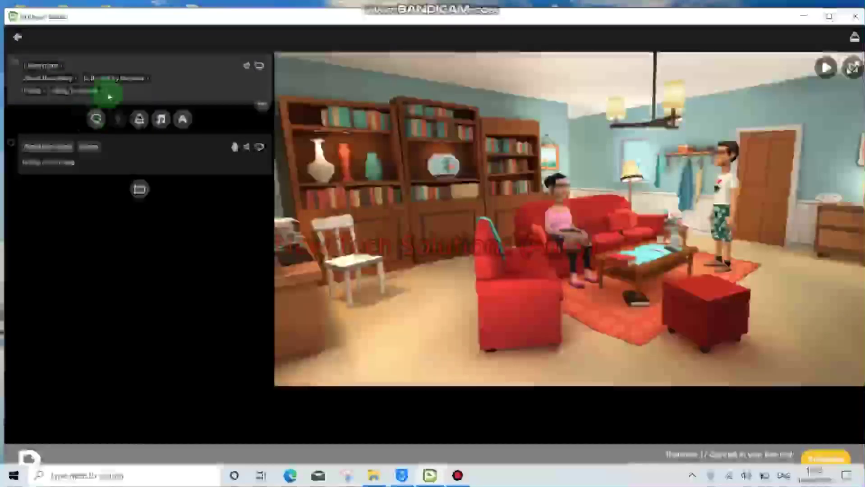
Add an empty second dialogue line and move the male character's line above it.
left_click(96, 120)
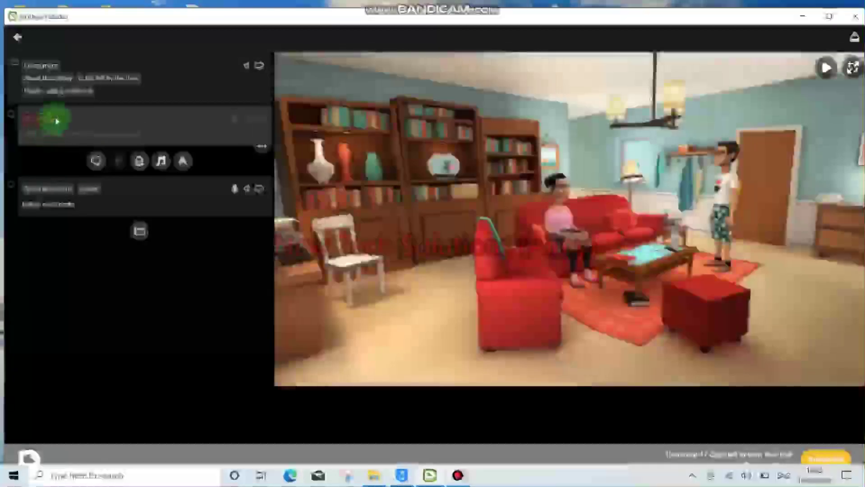
left_click(57, 121)
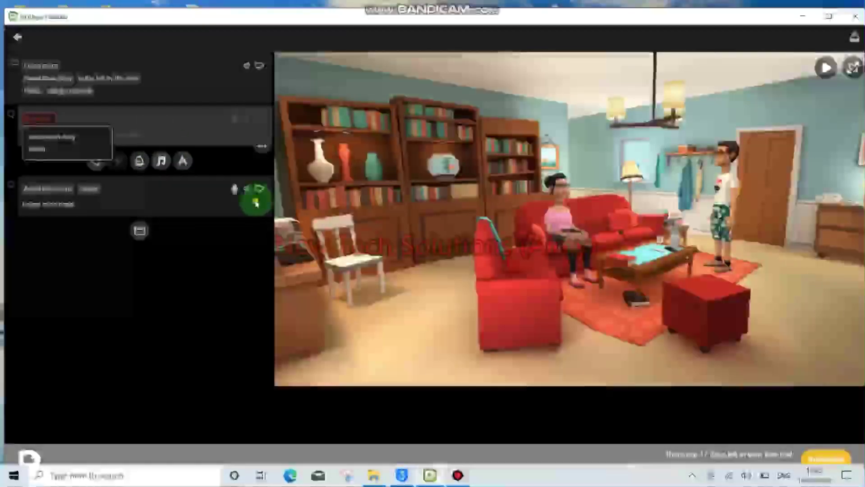
left_click(153, 195)
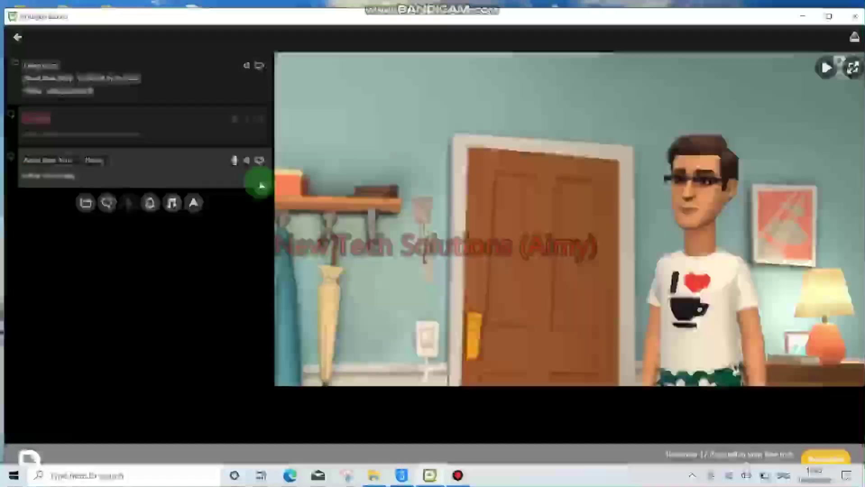
left_click(261, 184)
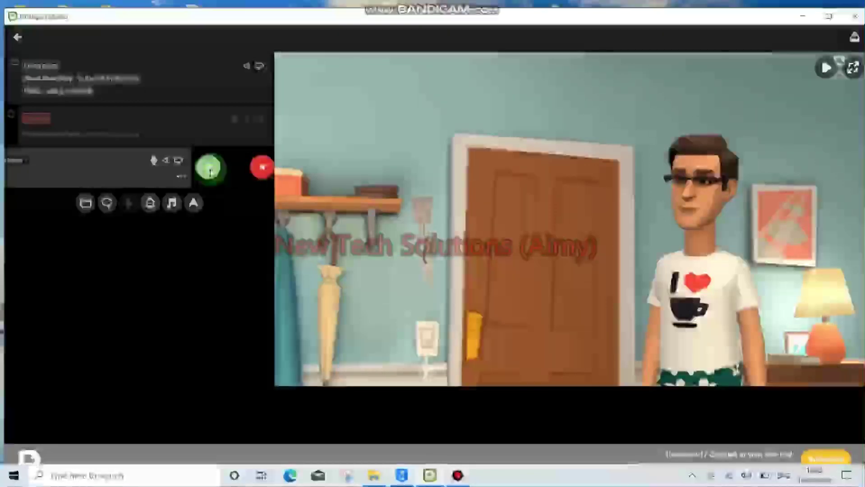
left_click(208, 168)
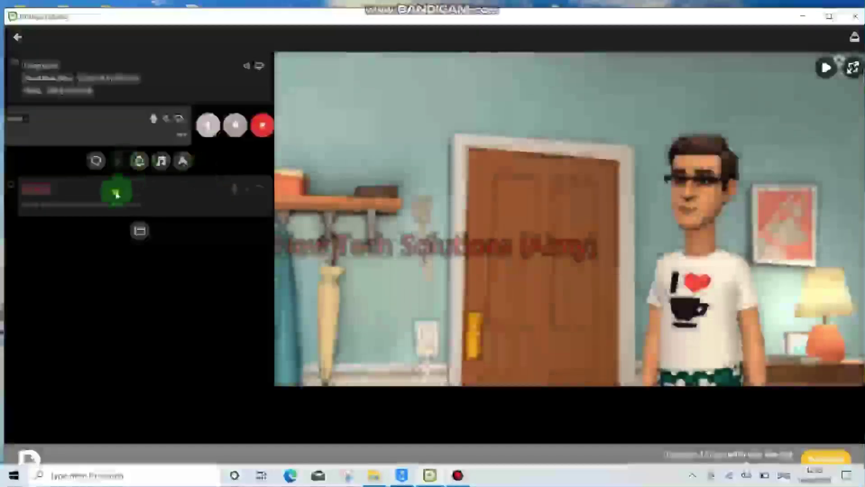
Make the woman on the sofa the speaker of the empty dialogue line and write her reply.
left_click(116, 194)
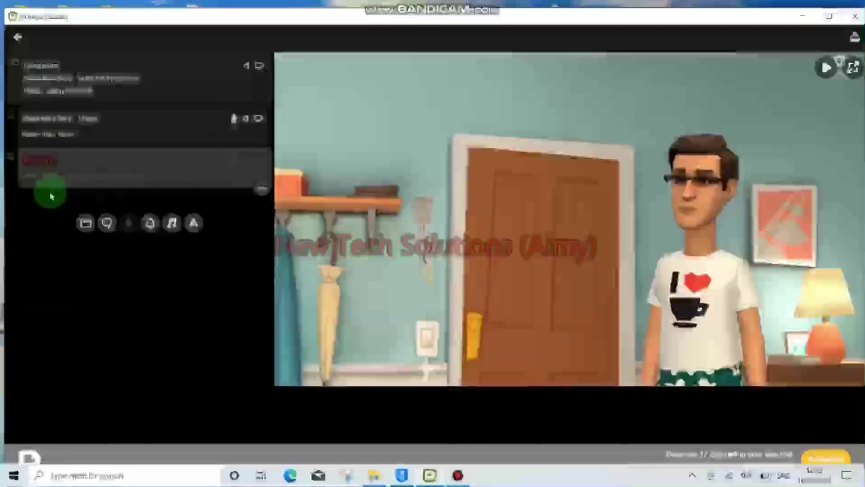
left_click(50, 163)
left_click(46, 192)
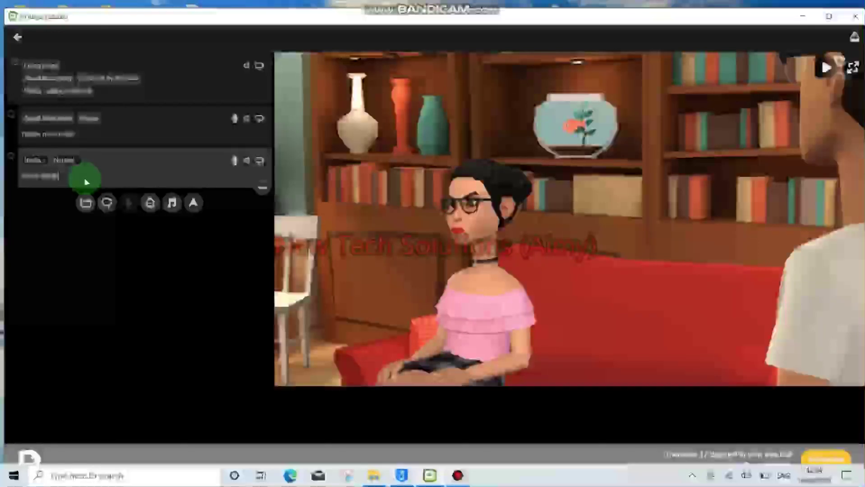
type("you")
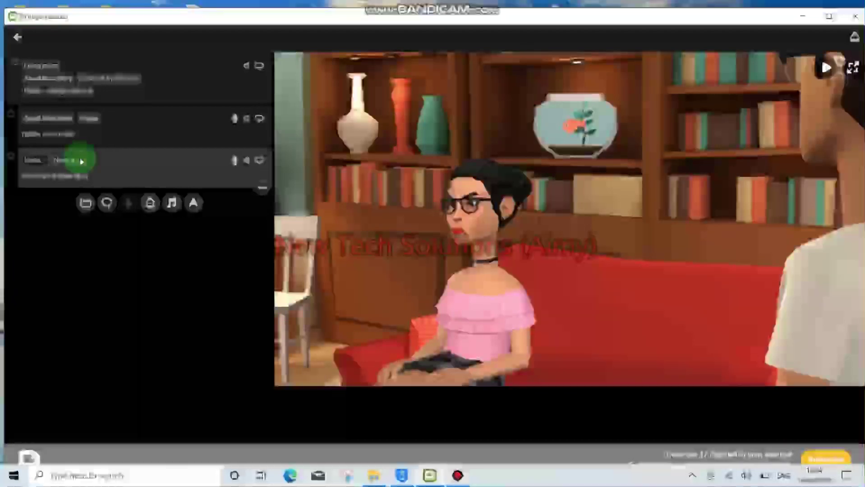
Set the expression of the woman's dialogue line to Happy.
left_click(81, 162)
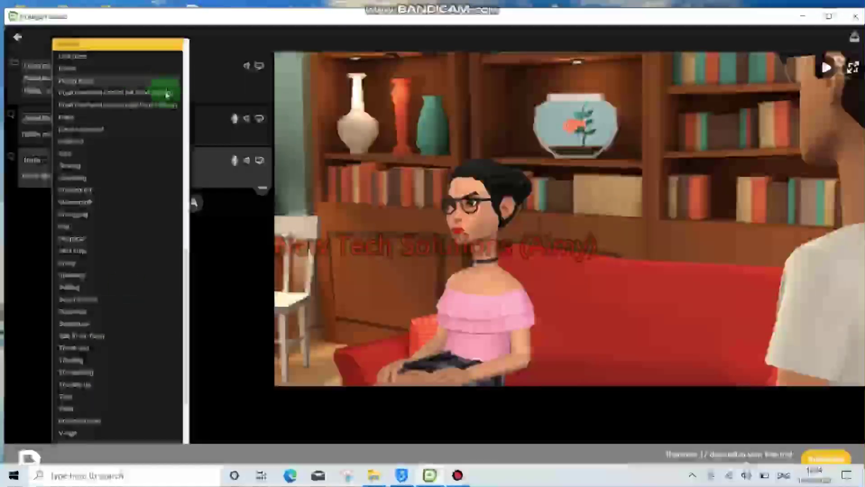
left_click(129, 61)
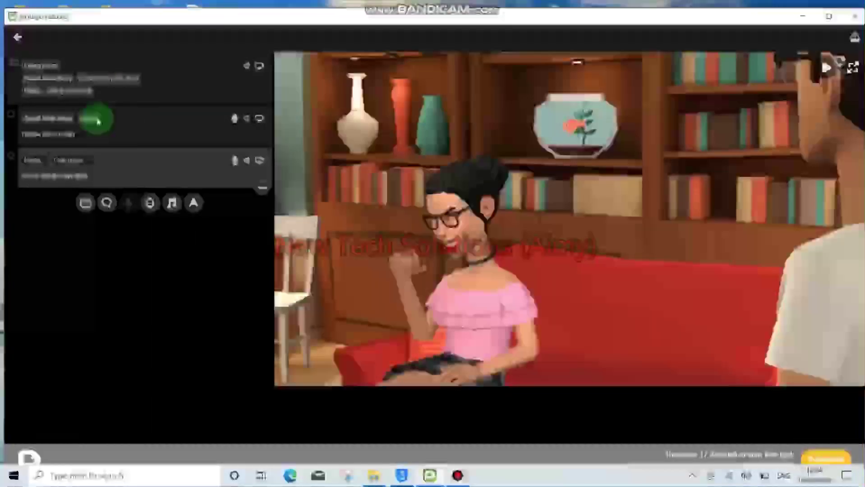
left_click(91, 162)
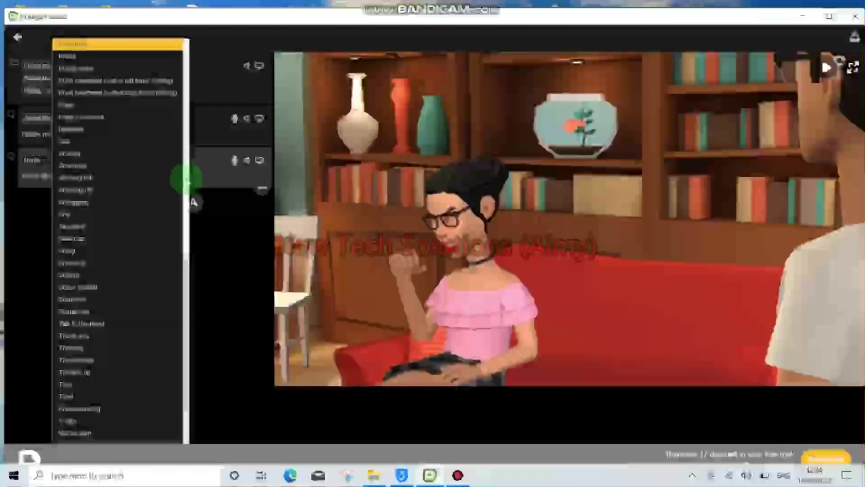
left_click(187, 196)
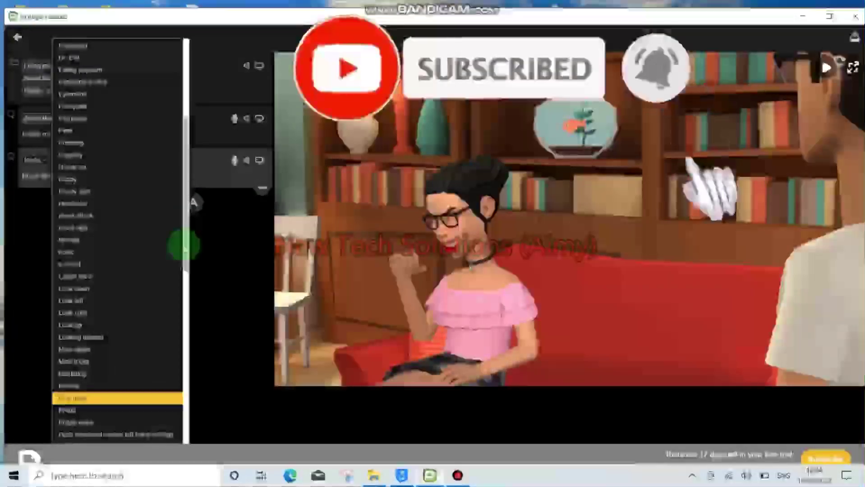
left_click_drag(186, 277, 99, 216)
left_click(89, 206)
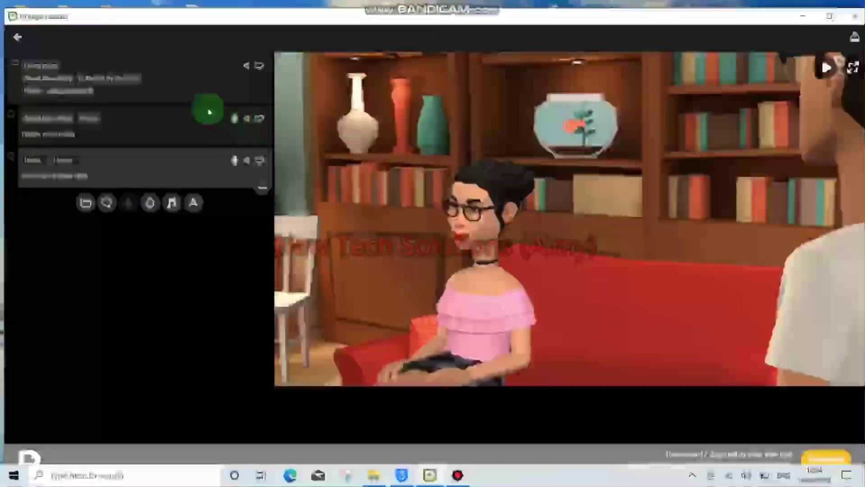
Play the plot preview and review the shots of both dialogue lines.
left_click(214, 79)
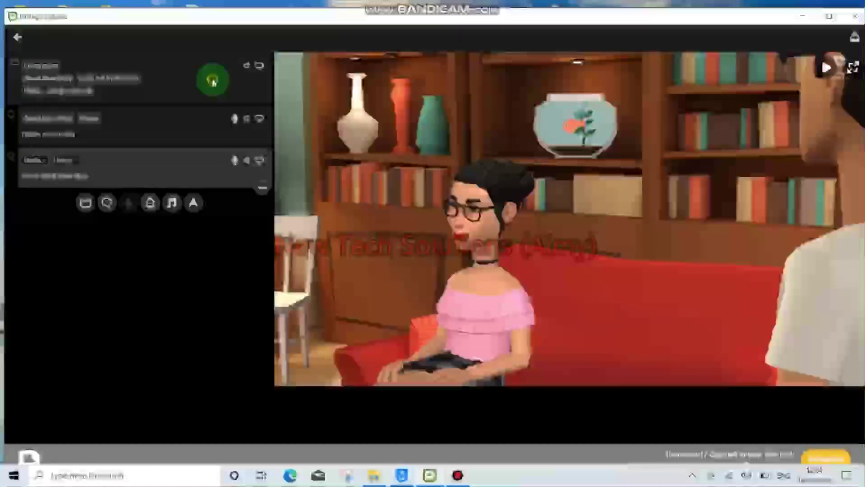
left_click(827, 68)
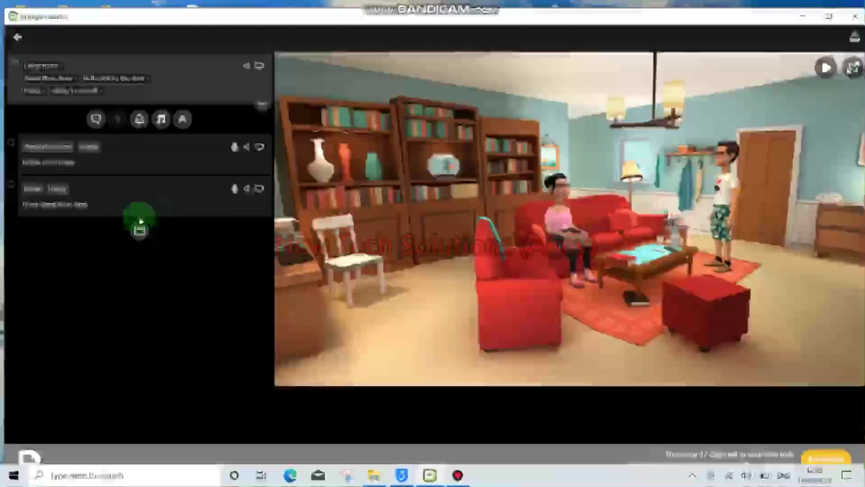
left_click(116, 198)
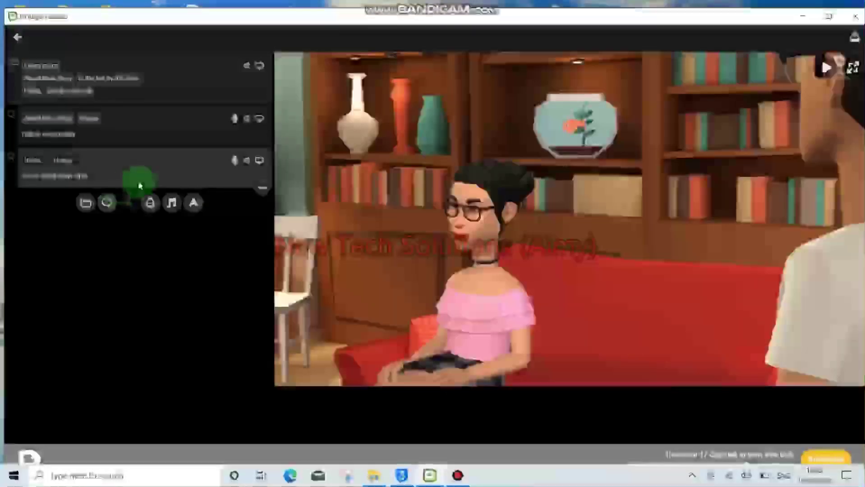
left_click(131, 130)
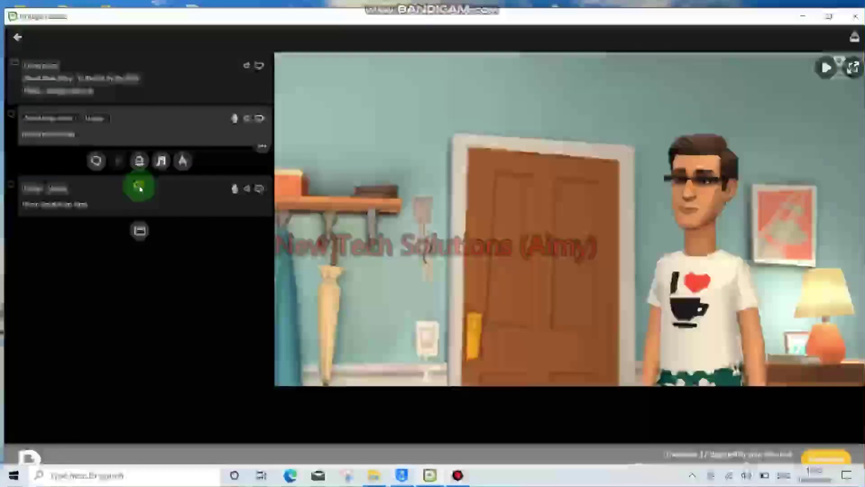
left_click(140, 187)
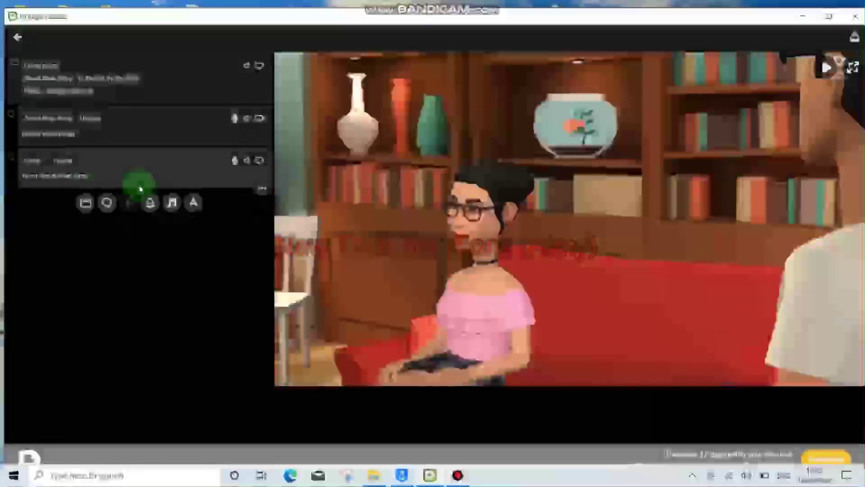
left_click(46, 162)
left_click(136, 163)
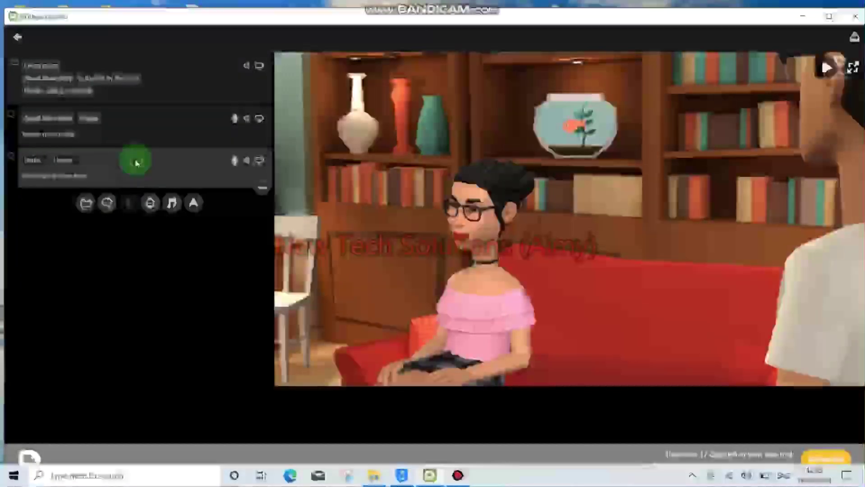
Add a third dialogue line after the woman's reply.
left_click(83, 204)
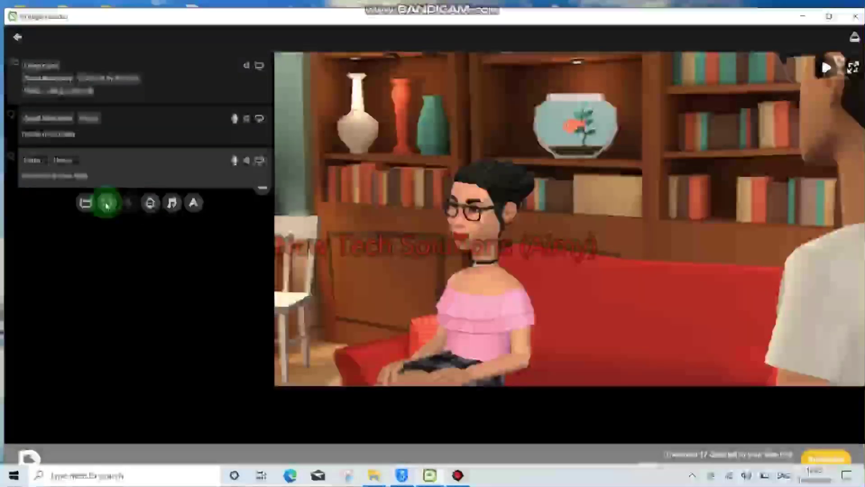
left_click(78, 134)
left_click(109, 204)
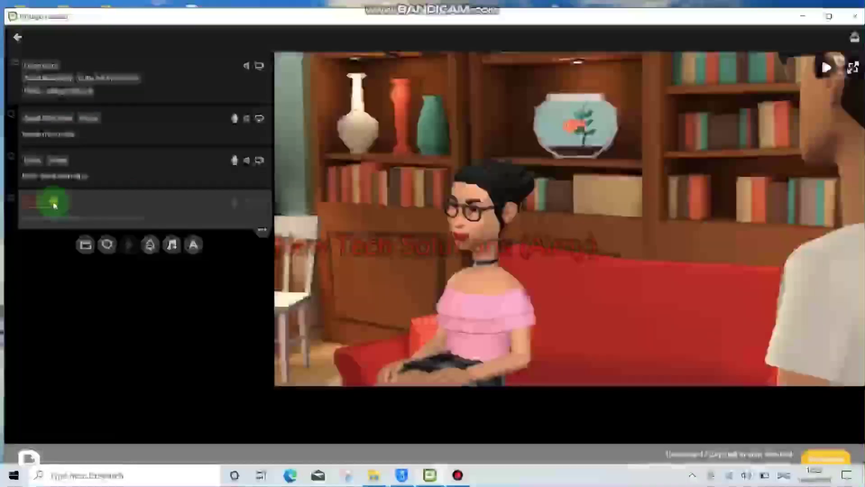
Open the text of the new third dialogue line for editing.
left_click(45, 220)
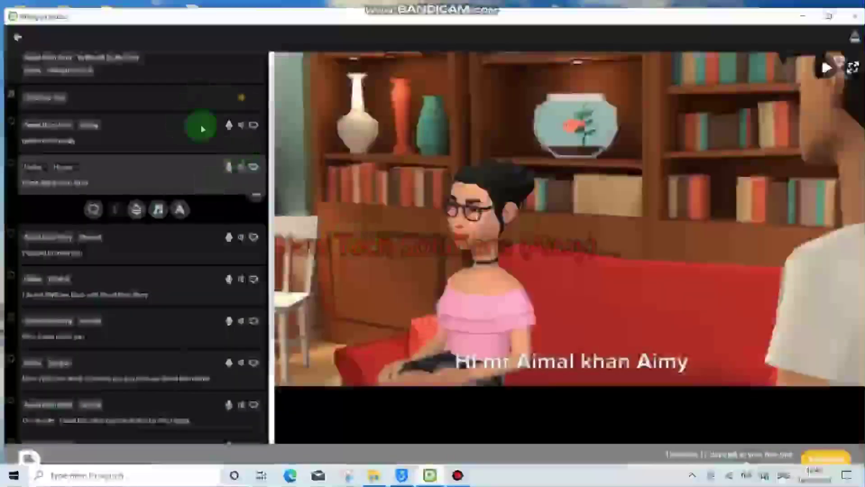
Insert a music line after the man's first dialogue line and choose a track for it from the built-in music.
left_click(113, 165)
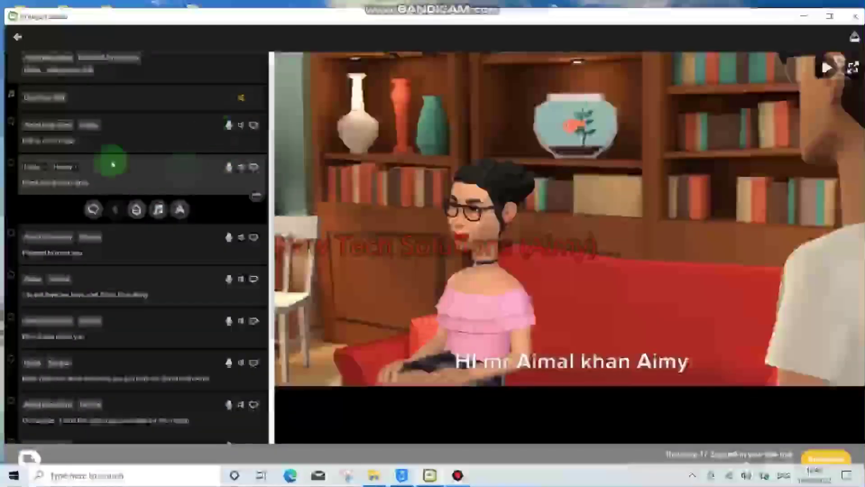
left_click(188, 105)
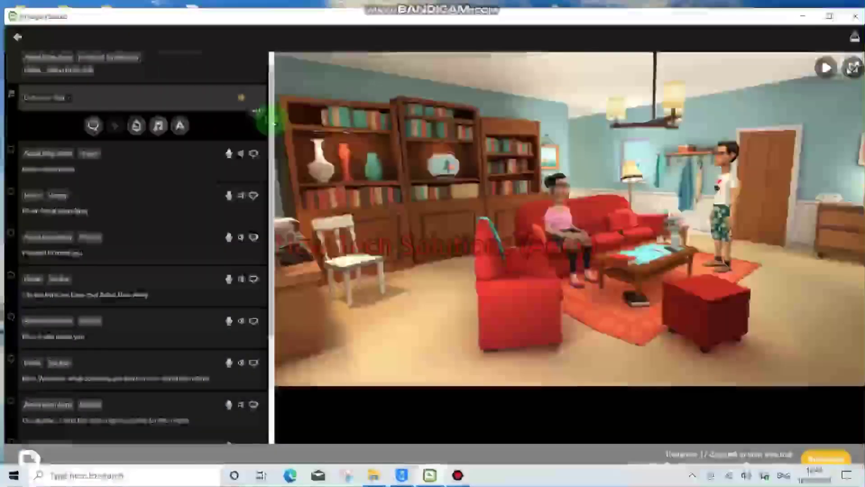
left_click_drag(272, 159, 163, 107)
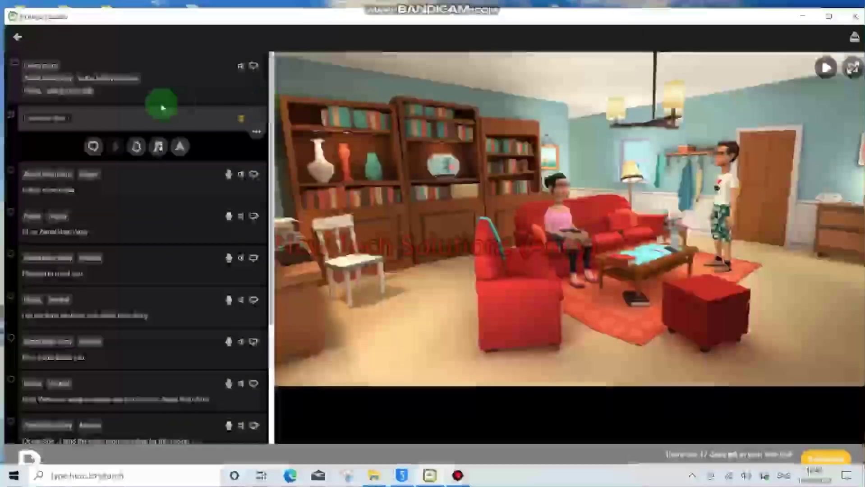
left_click(126, 183)
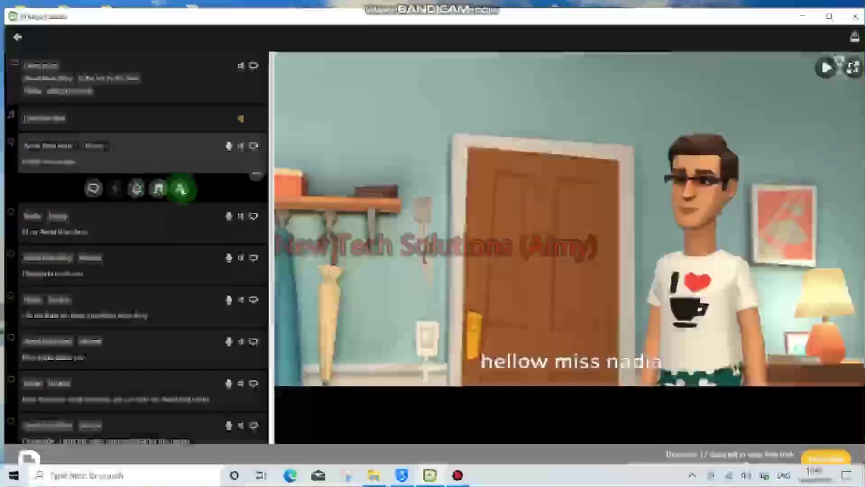
left_click(164, 188)
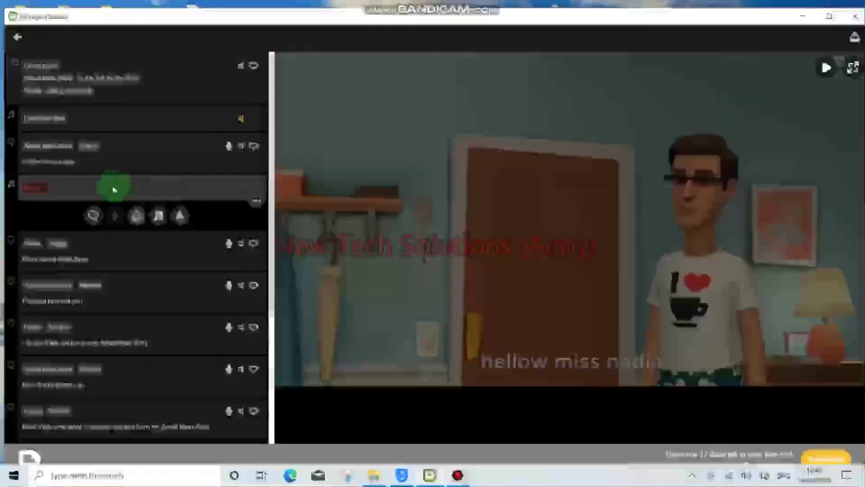
left_click(57, 187)
left_click(46, 187)
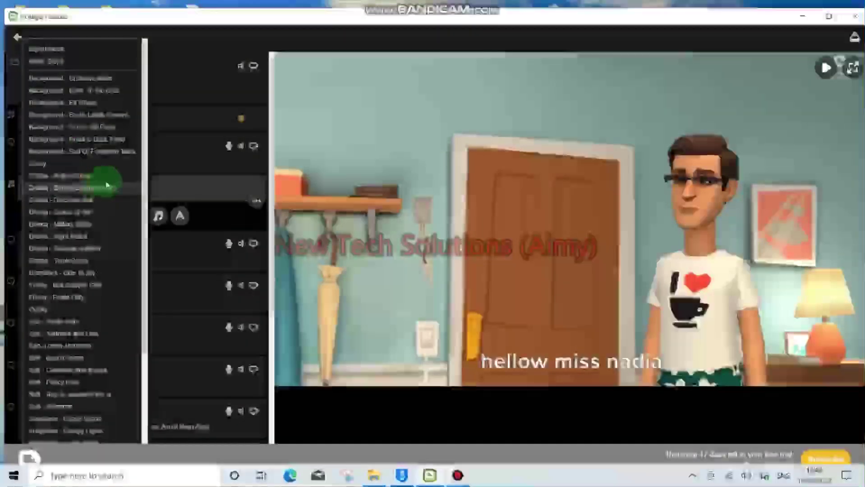
left_click(89, 201)
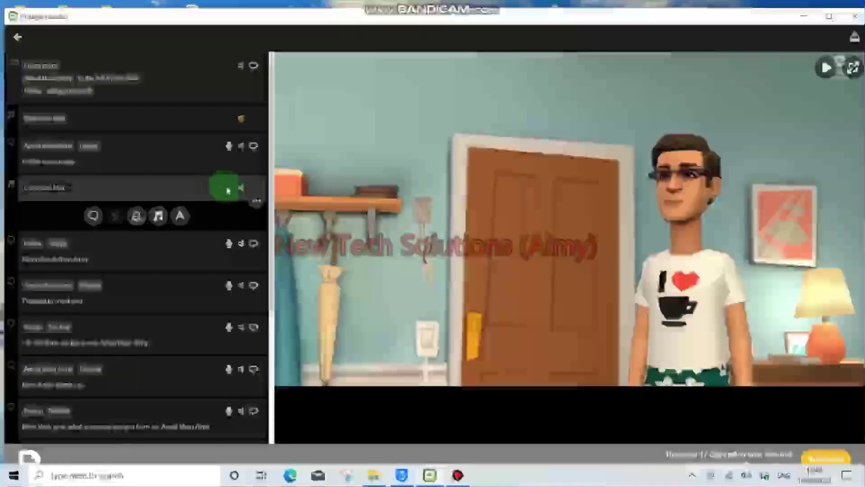
Lower the volume of the newly added music line to the low end of its range.
left_click(241, 190)
left_click(205, 251)
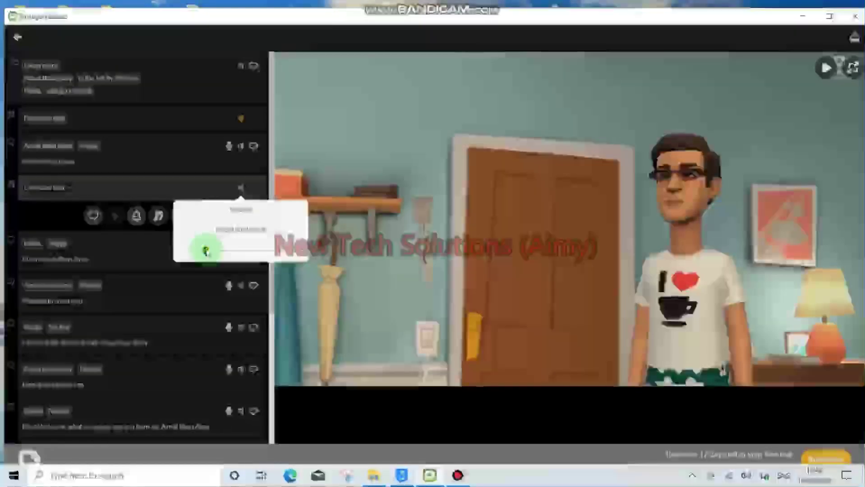
left_click_drag(207, 253, 186, 134)
left_click_drag(215, 100, 271, 80)
left_click_drag(219, 89, 264, 68)
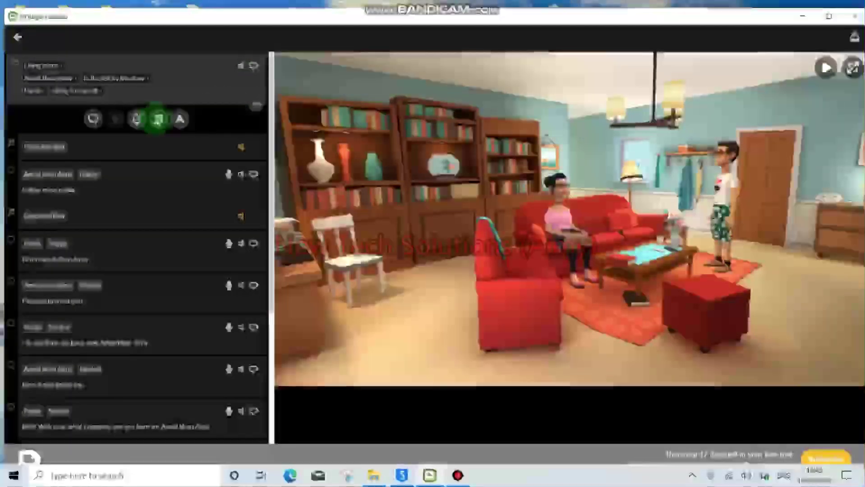
left_click(202, 111)
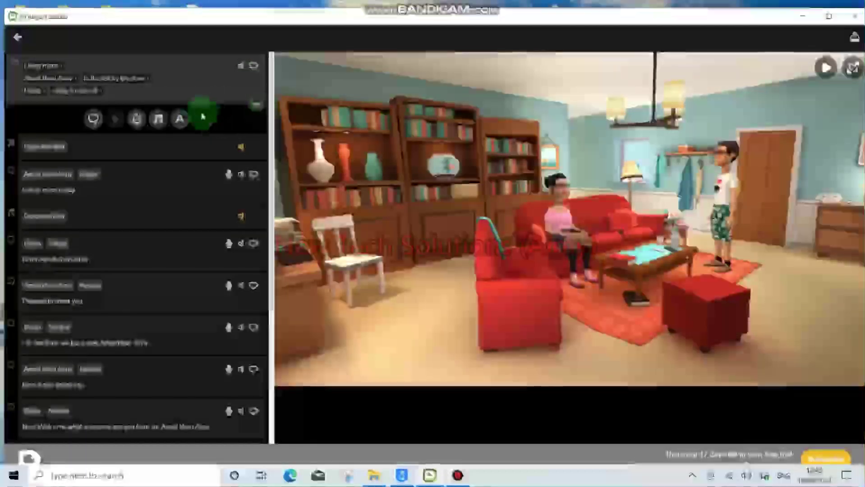